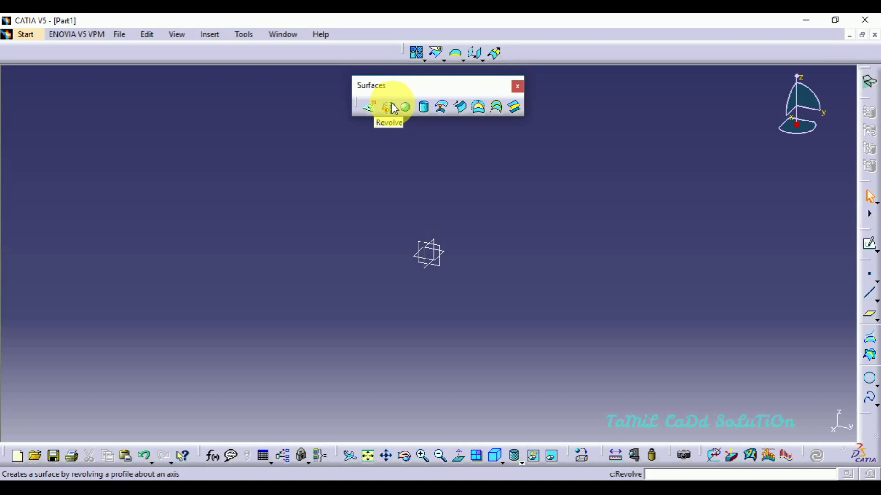
pyautogui.click(394, 109)
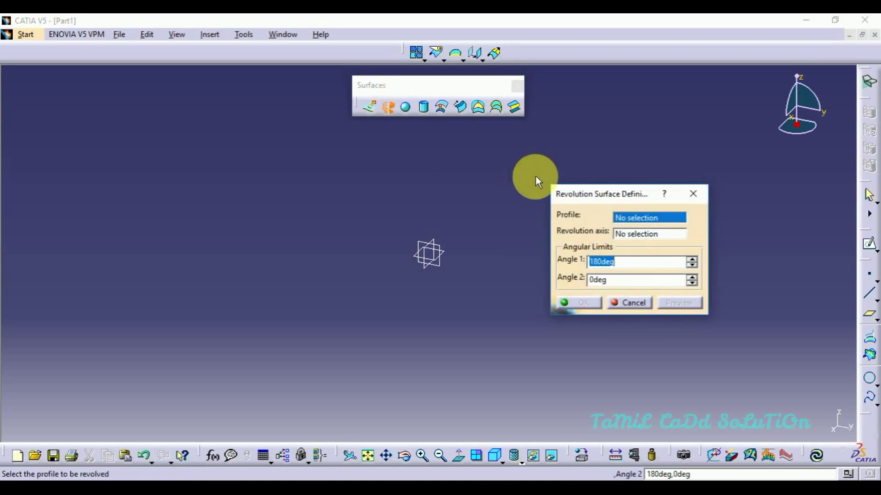
pyautogui.moveTo(579, 194); pyautogui.dragTo(600, 143)
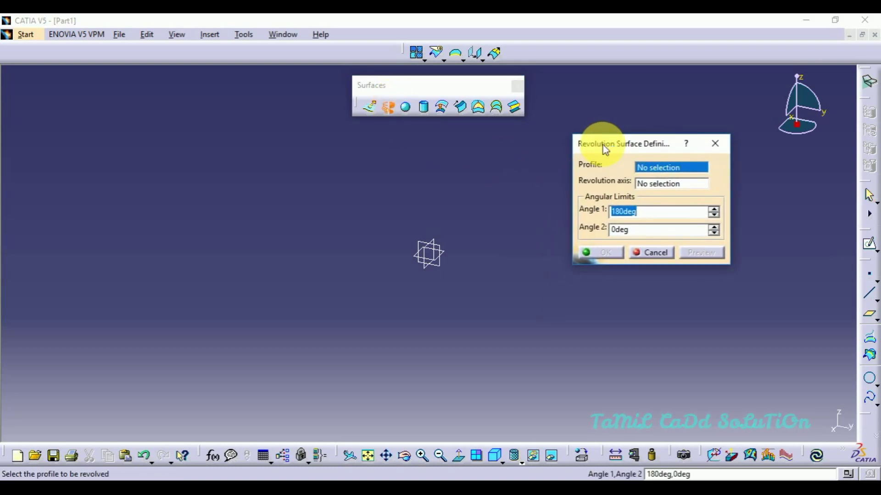
pyautogui.rightClick(650, 168)
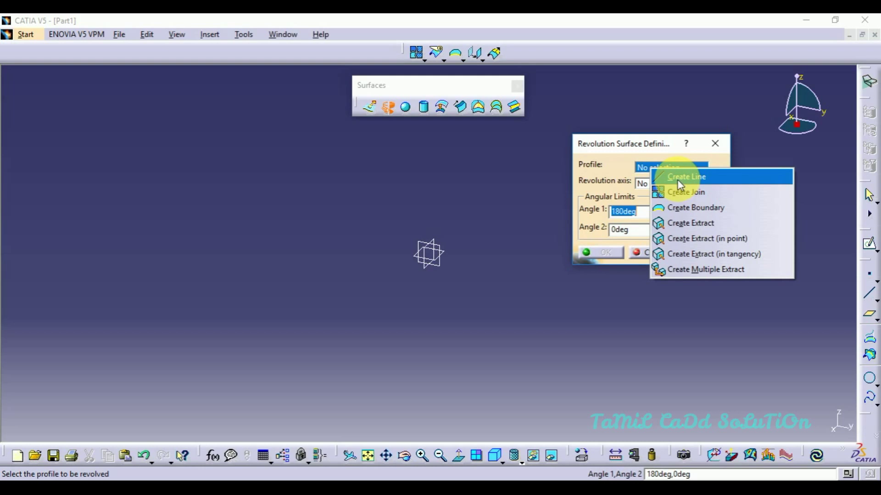
pyautogui.click(737, 148)
pyautogui.click(715, 143)
# Sketch a closed three-tier stepped profile on the yz plane, with its base on the H axis and its tall side on the V axis
pyautogui.click(436, 253)
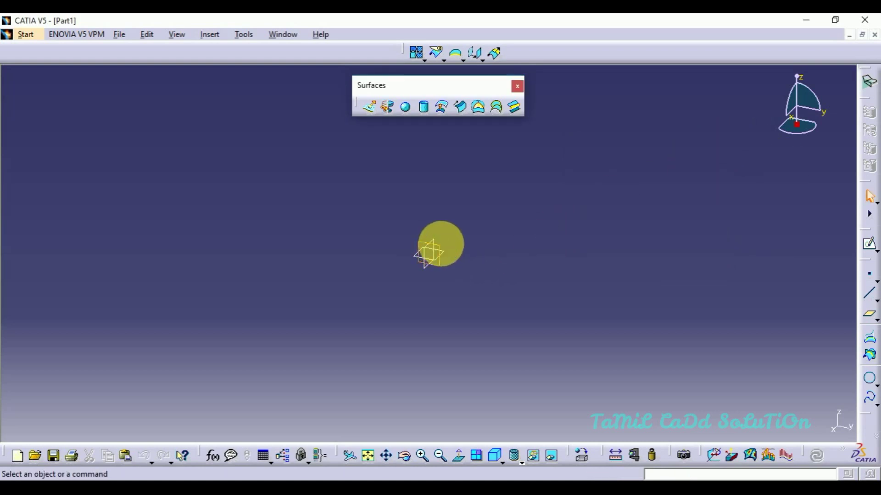
pyautogui.click(870, 246)
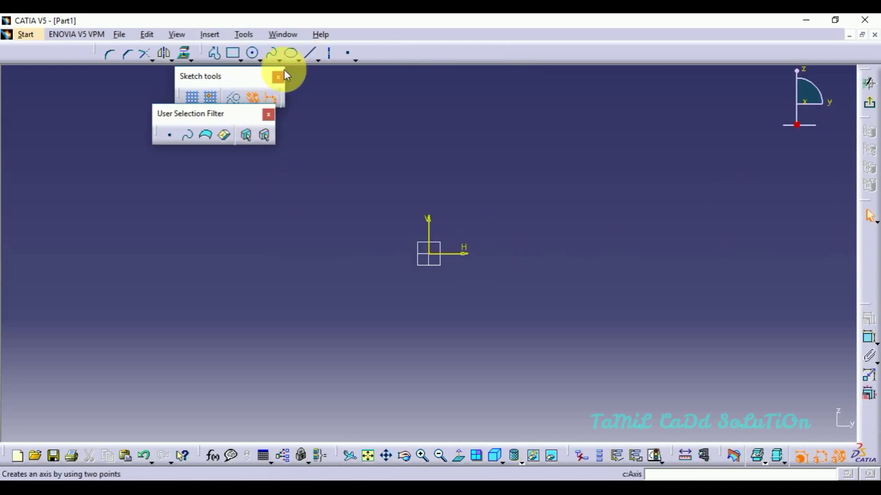
pyautogui.click(240, 61)
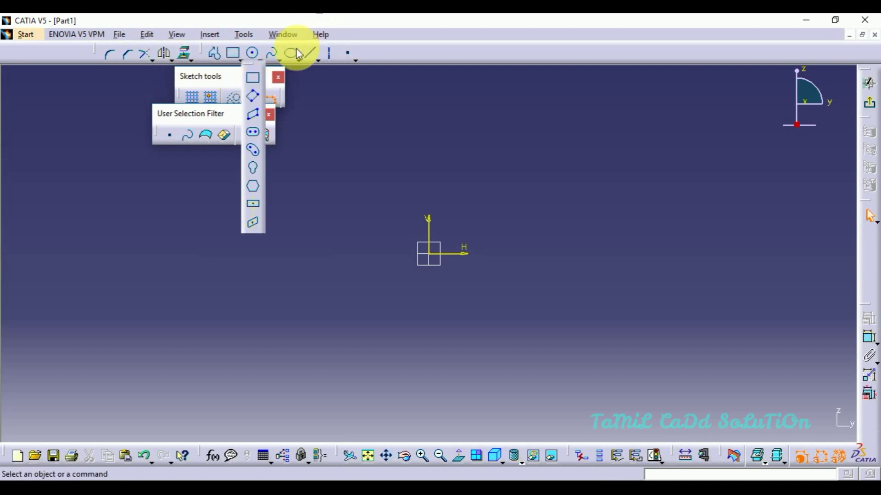
pyautogui.click(217, 56)
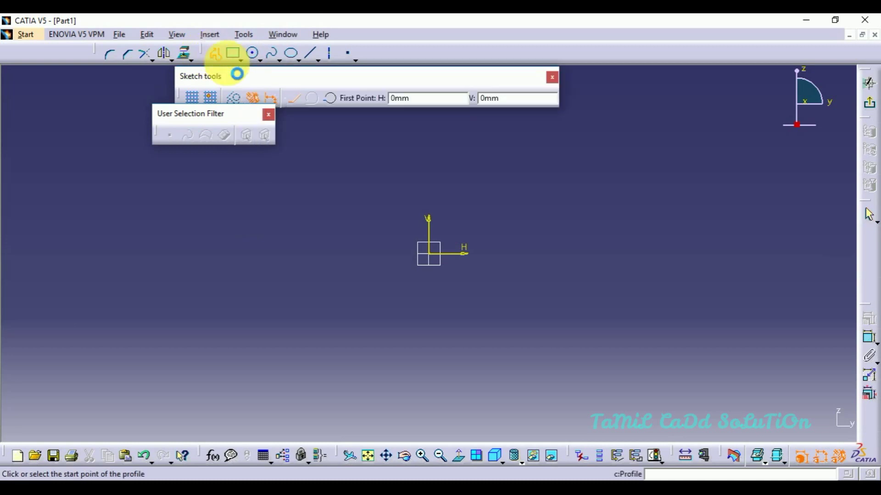
pyautogui.click(380, 254)
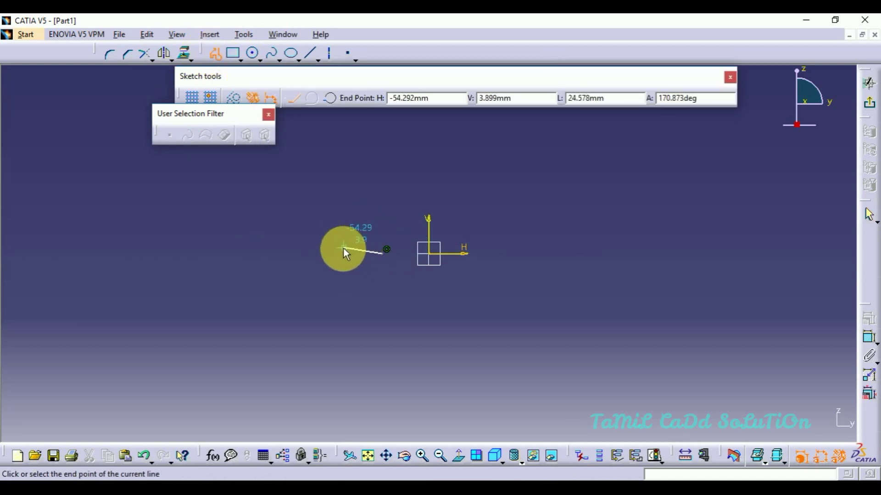
pyautogui.click(337, 254)
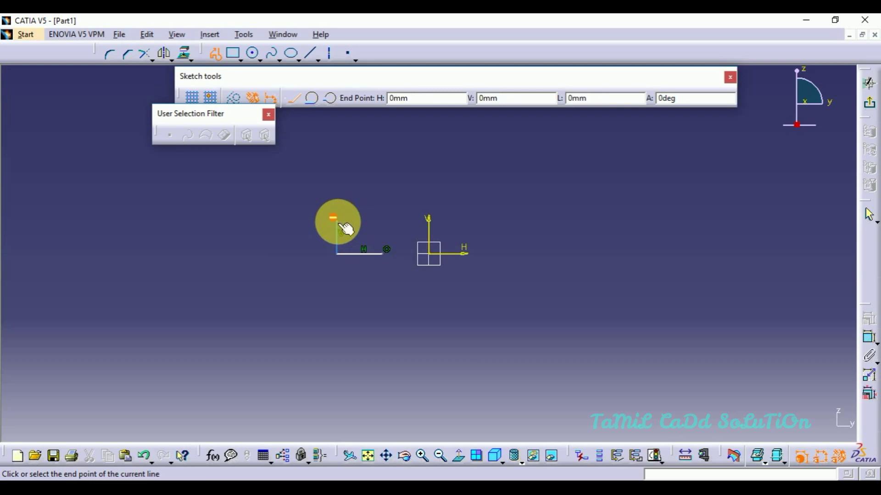
pyautogui.click(337, 223)
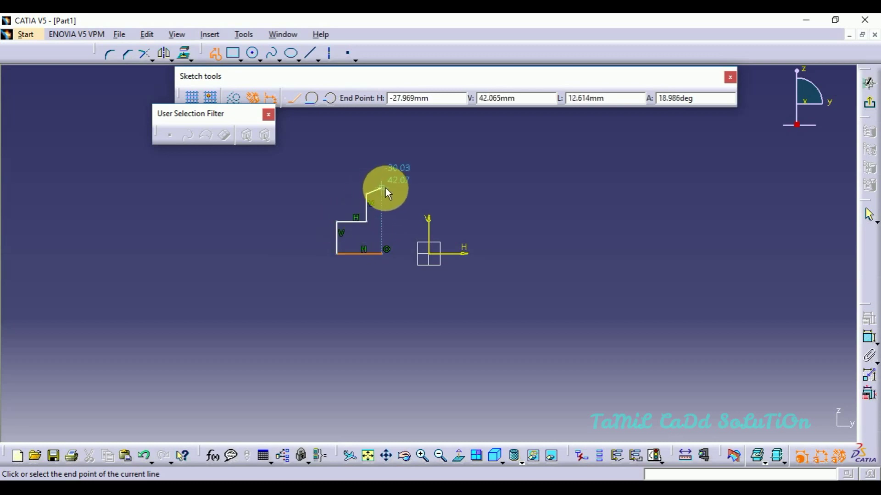
pyautogui.click(395, 193)
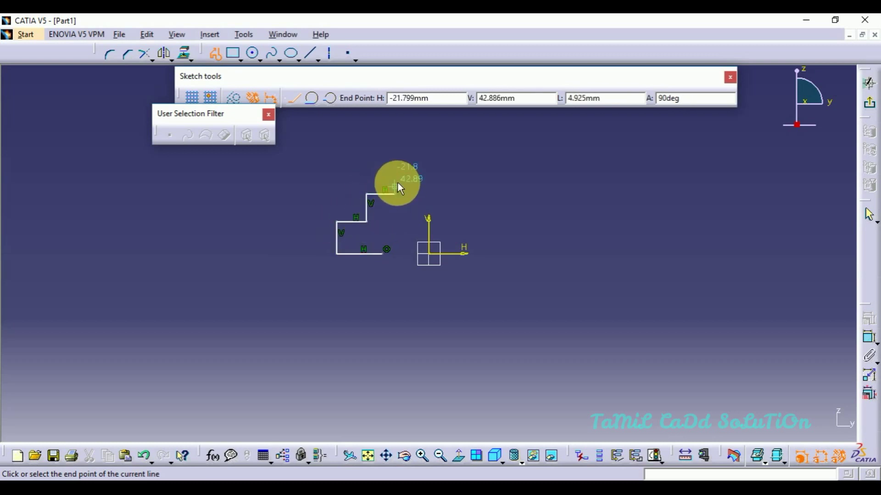
pyautogui.click(395, 132)
pyautogui.click(430, 132)
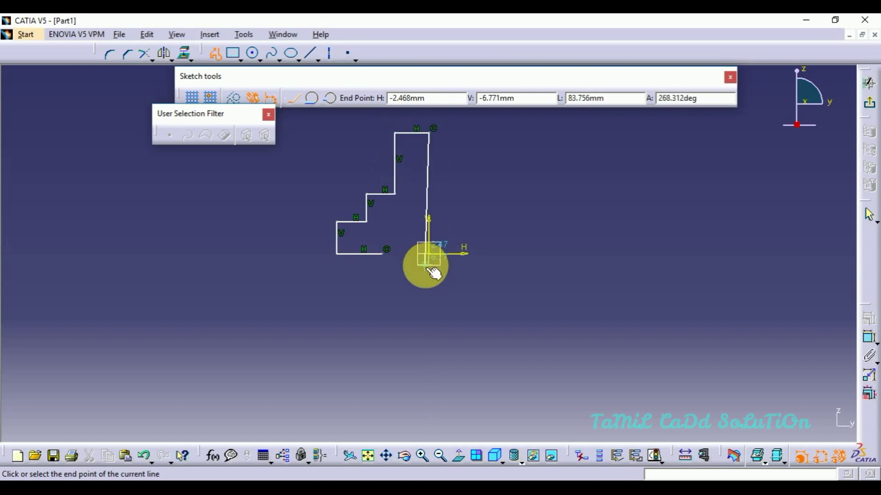
pyautogui.click(430, 254)
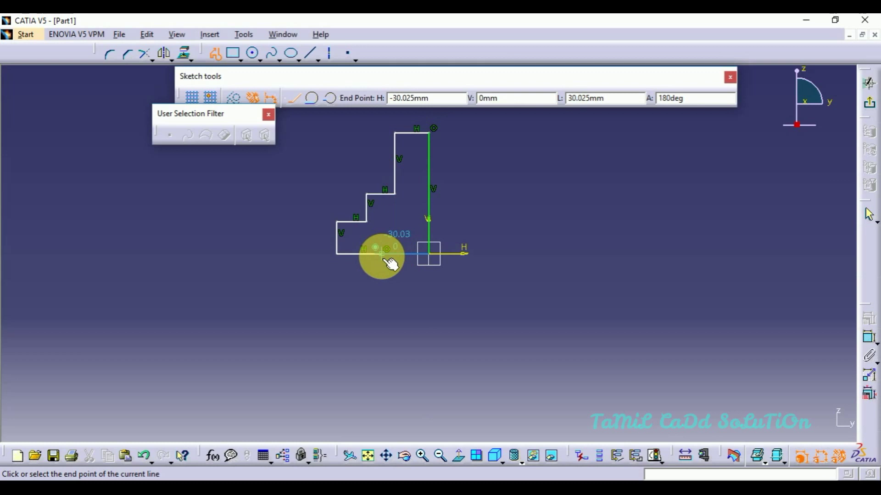
pyautogui.click(383, 255)
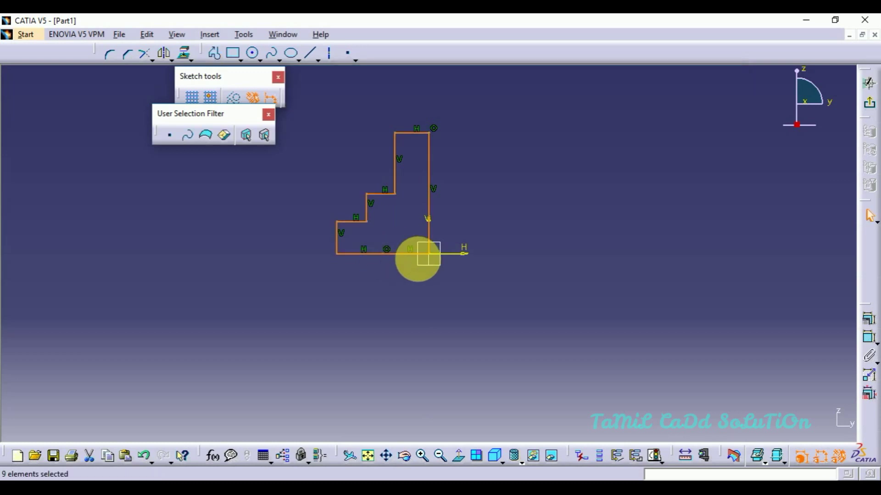
pyautogui.click(415, 294)
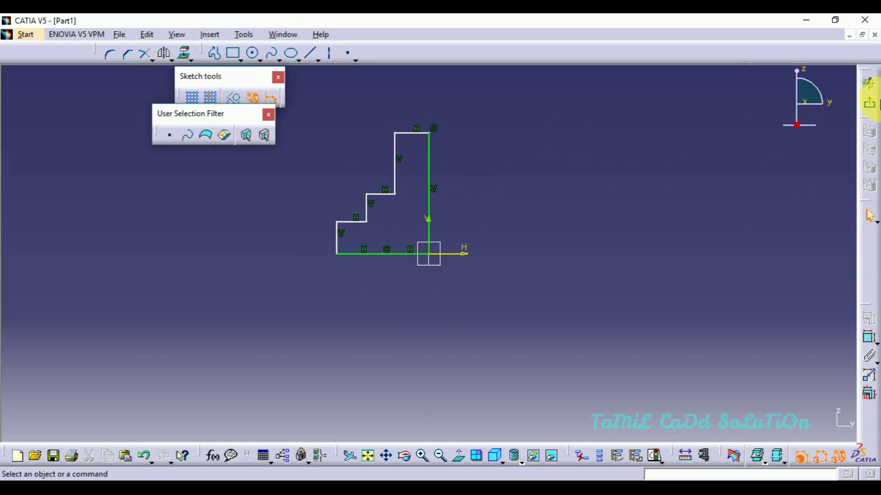
pyautogui.click(871, 108)
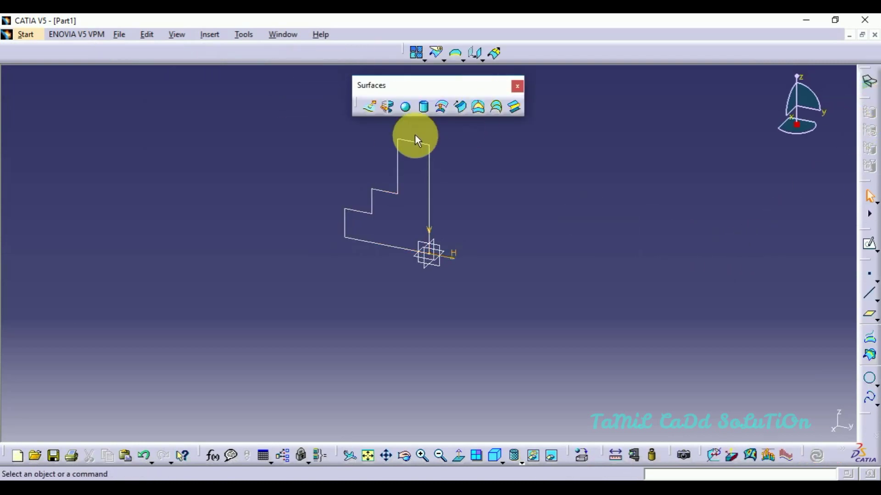
# Revolve the stepped sketch about the Z axis as a surface, with Angle 1 set to 360 degrees
pyautogui.click(389, 109)
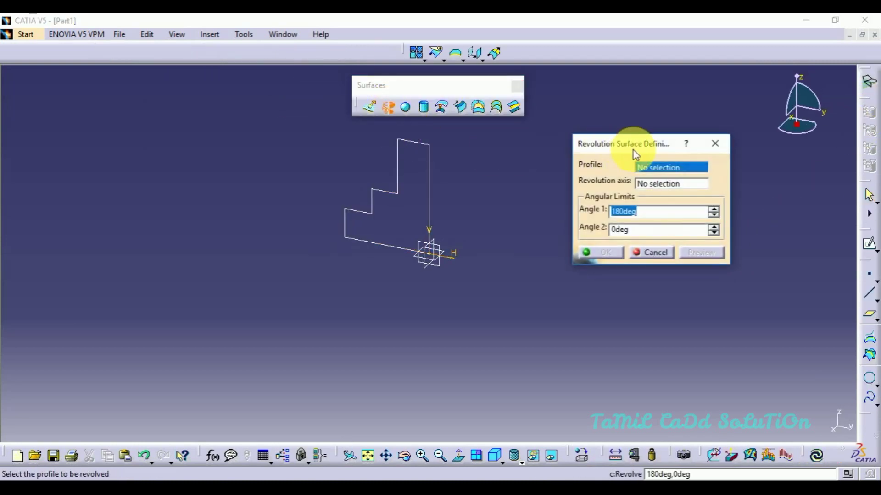
pyautogui.click(438, 188)
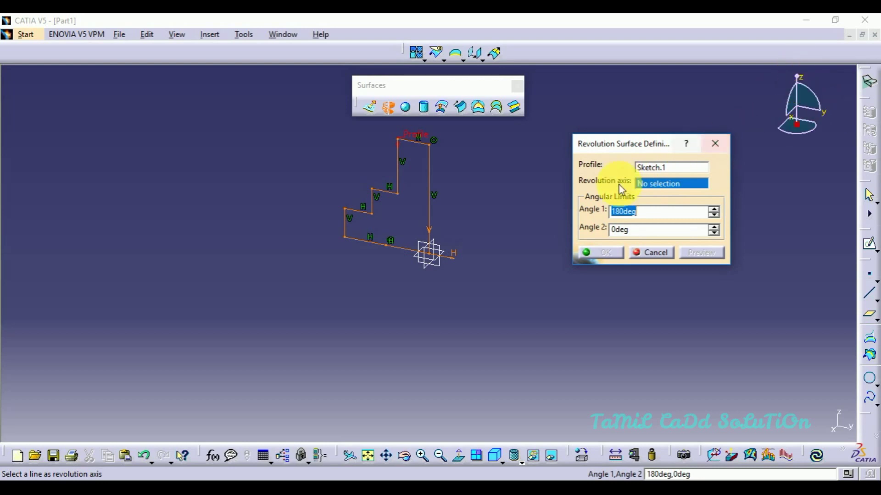
pyautogui.rightClick(670, 183)
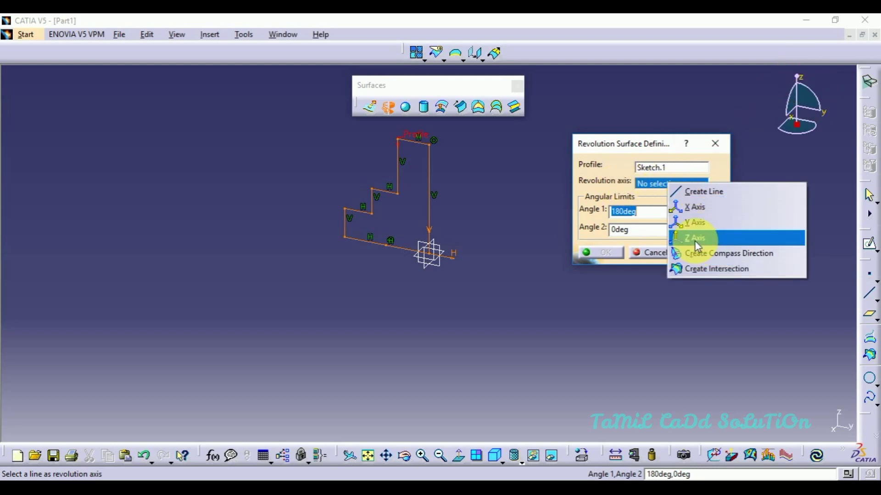
pyautogui.click(704, 253)
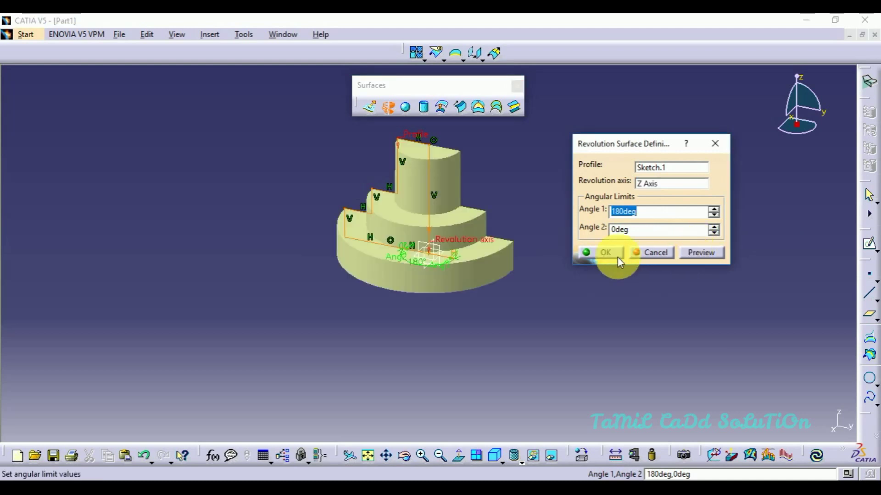
pyautogui.moveTo(516, 192); pyautogui.dragTo(309, 195, button='middle')
pyautogui.click(670, 230)
pyautogui.moveTo(671, 214); pyautogui.dragTo(574, 211)
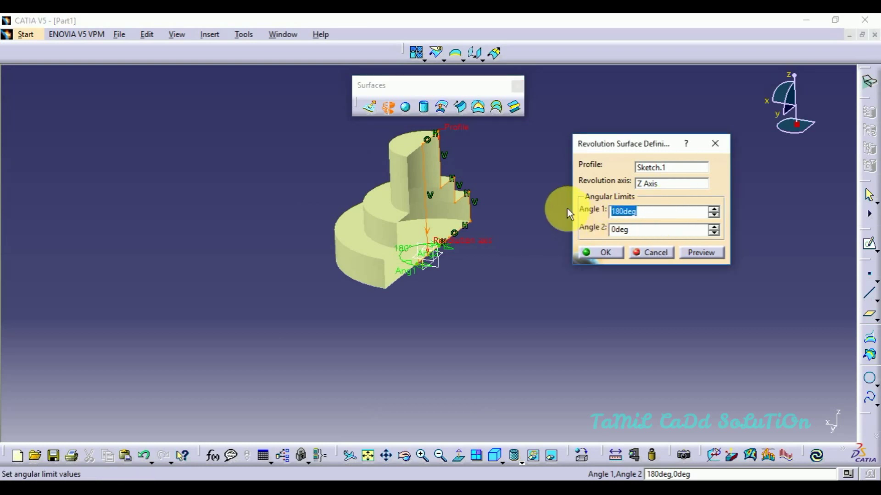
pyautogui.write('360')
pyautogui.click(594, 252)
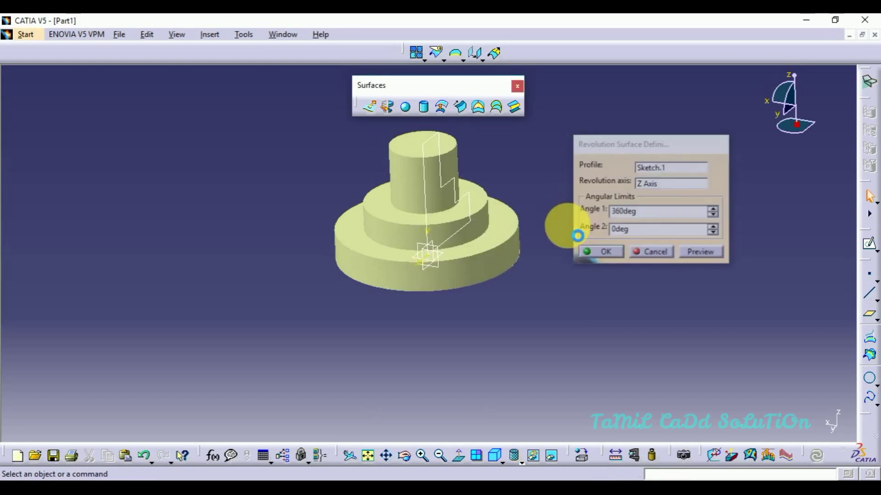
# Show the specification tree, expand PartBody and hide Sketch.1
pyautogui.moveTo(507, 315); pyautogui.dragTo(351, 302, button='middle')
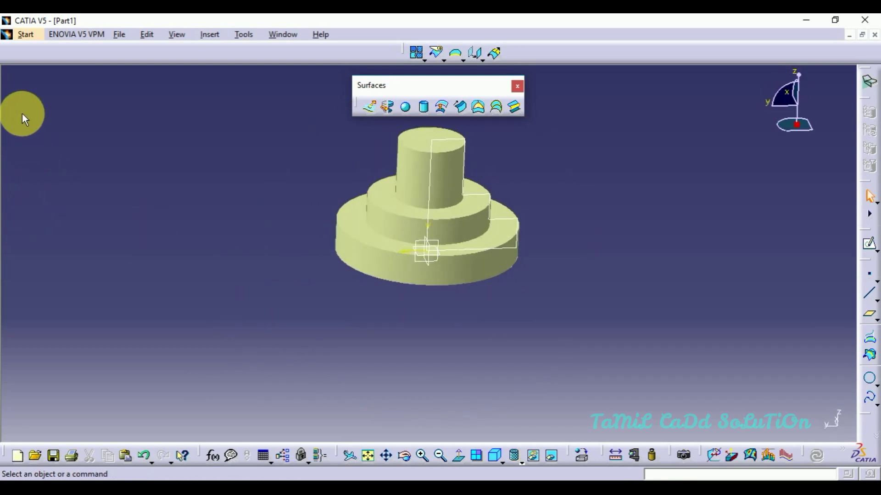
pyautogui.moveTo(501, 202); pyautogui.dragTo(415, 268, button='middle')
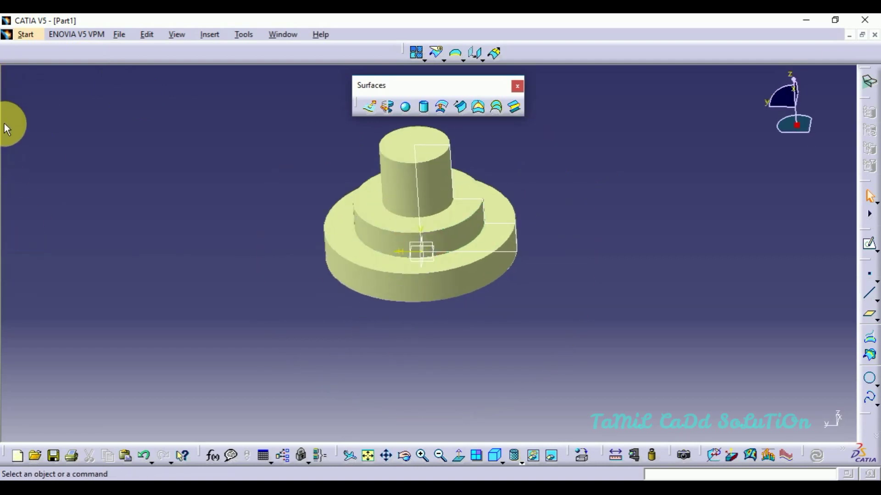
pyautogui.moveTo(9, 129)
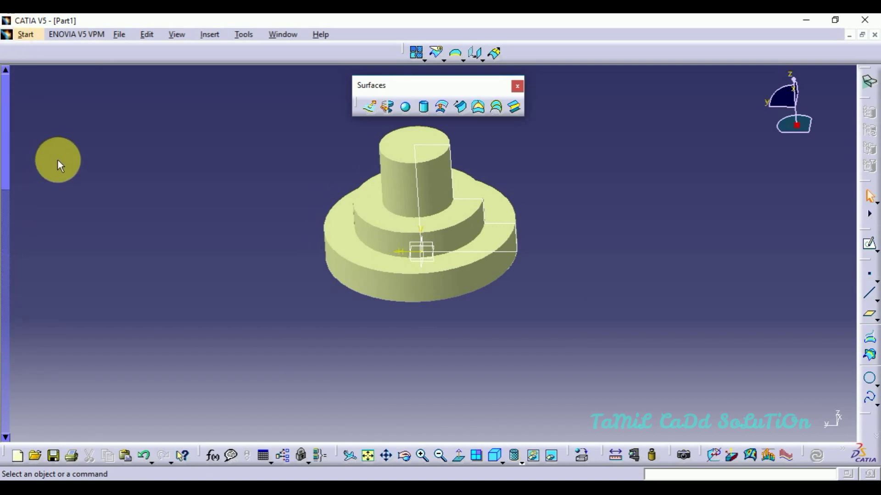
pyautogui.press('F3')
pyautogui.click(9, 169)
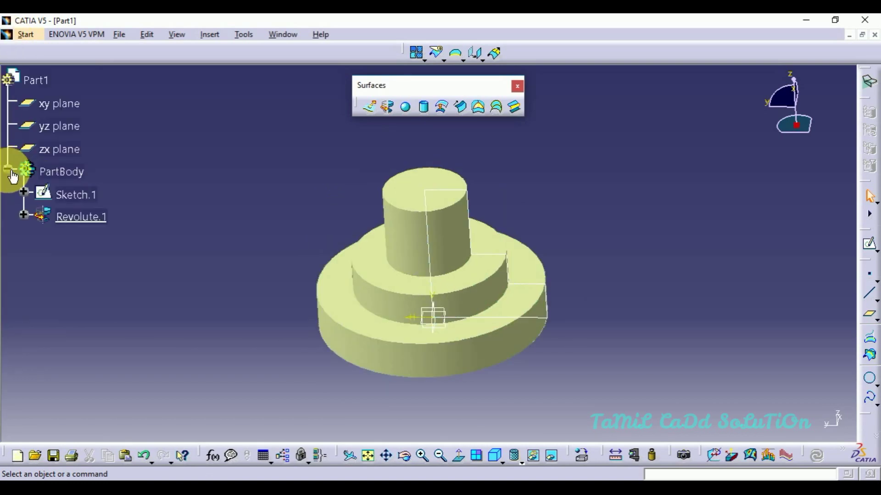
pyautogui.rightClick(72, 196)
pyautogui.click(109, 239)
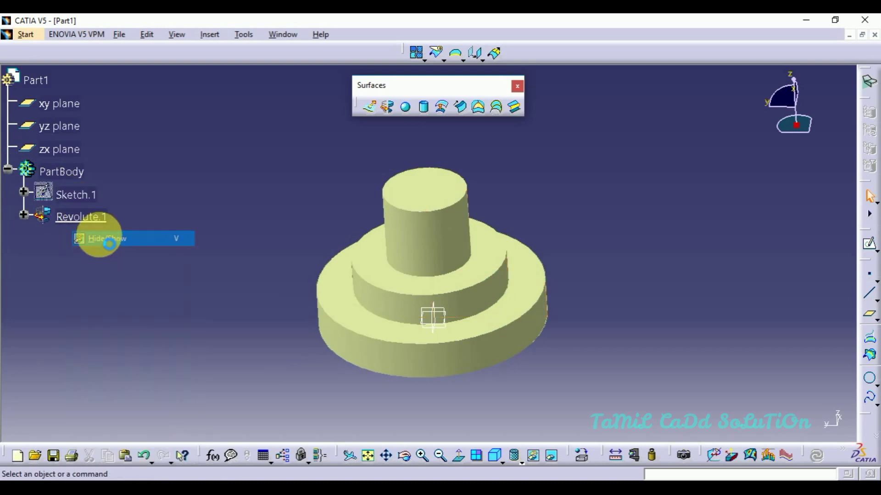
pyautogui.moveTo(251, 289); pyautogui.dragTo(419, 256, button='middle')
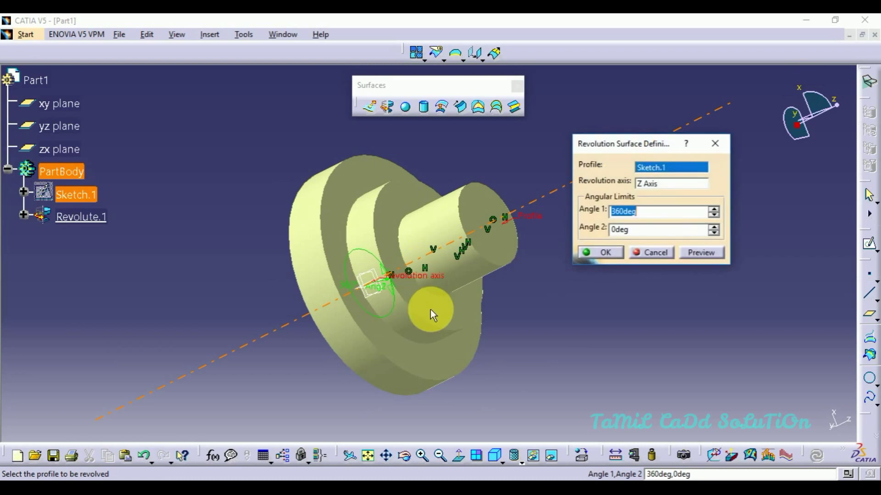
pyautogui.moveTo(429, 309); pyautogui.dragTo(403, 242, button='middle')
pyautogui.click(652, 253)
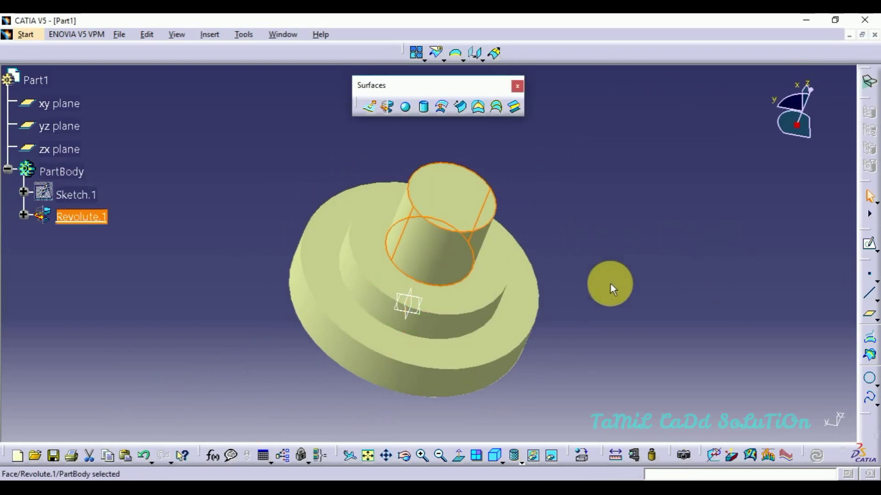
# Edit Sketch.1 by moving the middle step's outer corner inward and upward, and return to the revolved surface
pyautogui.doubleClick(73, 191)
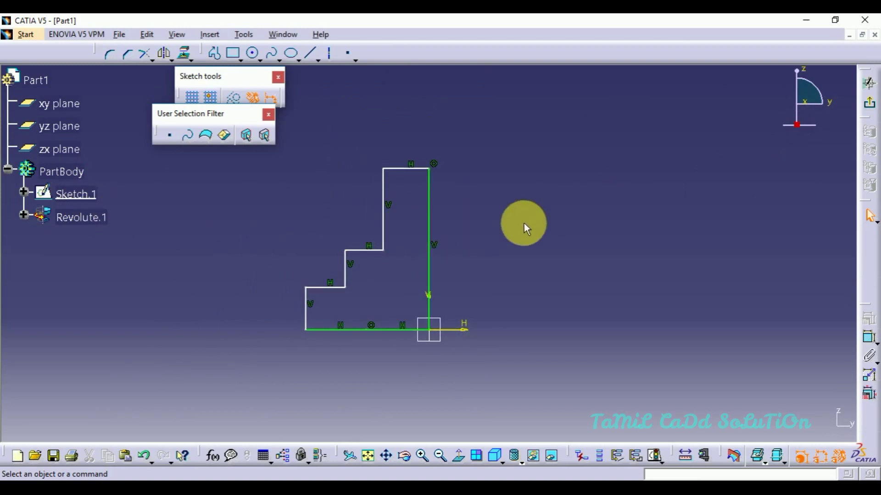
pyautogui.moveTo(384, 250)
pyautogui.mouseDown()
pyautogui.moveTo(388, 218)
pyautogui.moveTo(359, 233)
pyautogui.moveTo(368, 244)
pyautogui.moveTo(354, 241)
pyautogui.mouseUp()
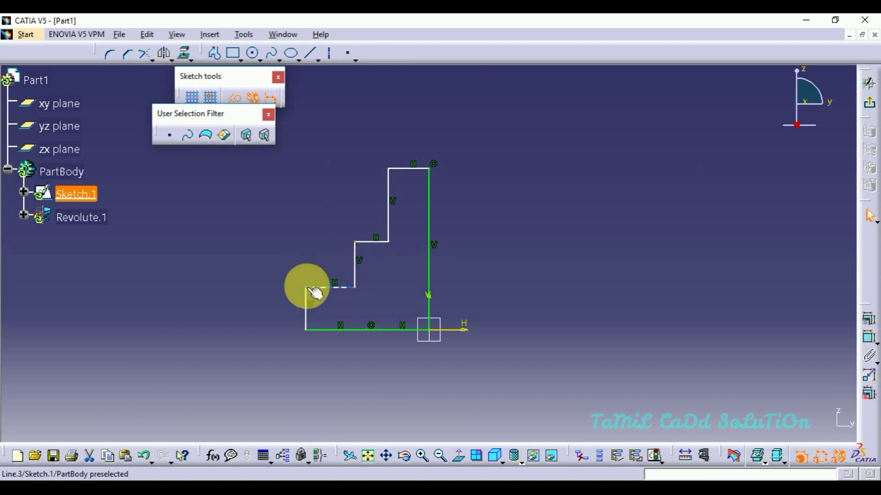
pyautogui.click(868, 104)
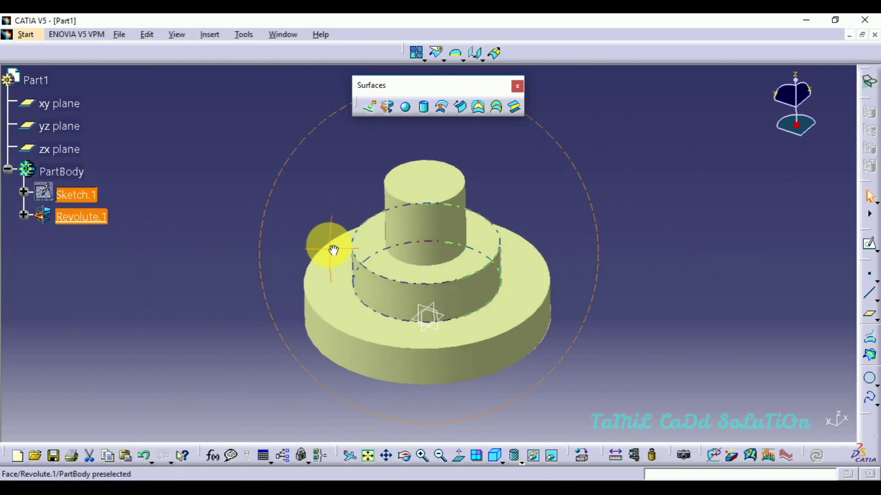
# Edit the revolved surface, set its Angle 1 to 180 degrees and preview it
pyautogui.doubleClick(363, 367)
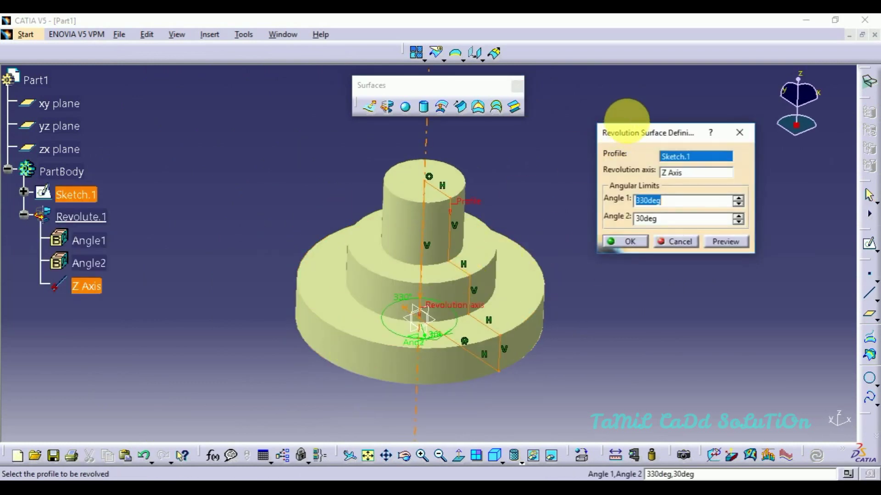
pyautogui.moveTo(627, 139); pyautogui.dragTo(591, 122)
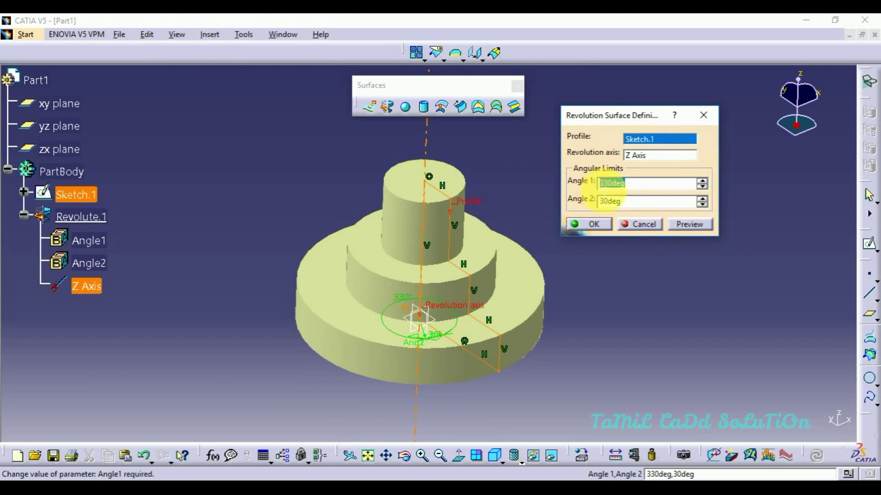
pyautogui.write('18')
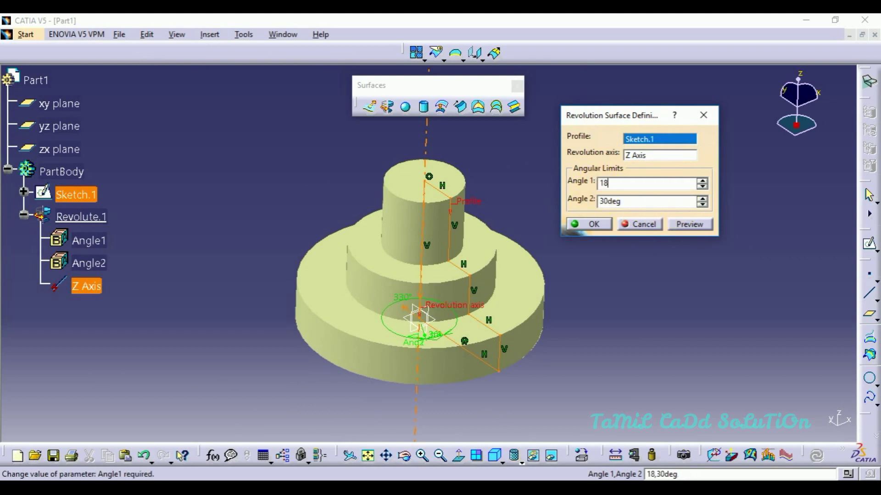
pyautogui.write('0')
pyautogui.click(688, 224)
pyautogui.moveTo(460, 304); pyautogui.dragTo(443, 376, button='middle')
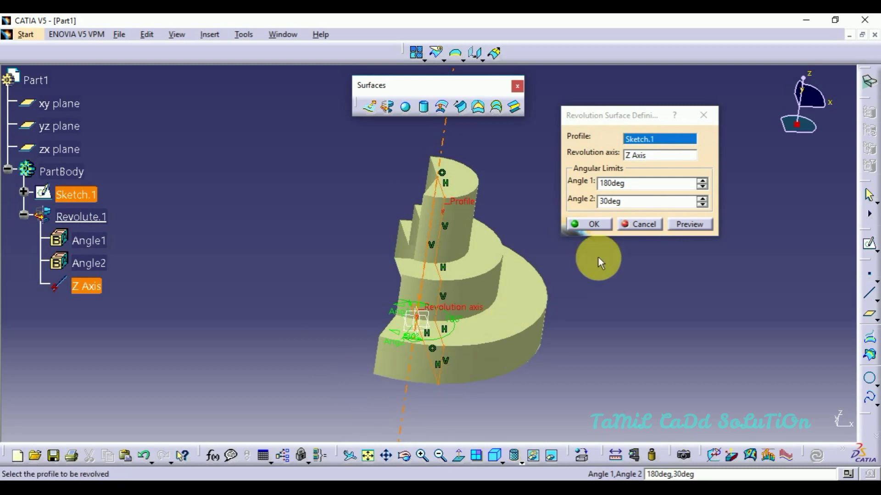
# Set Angle 2 of the revolved surface to -30 degrees and preview it
pyautogui.click(598, 206)
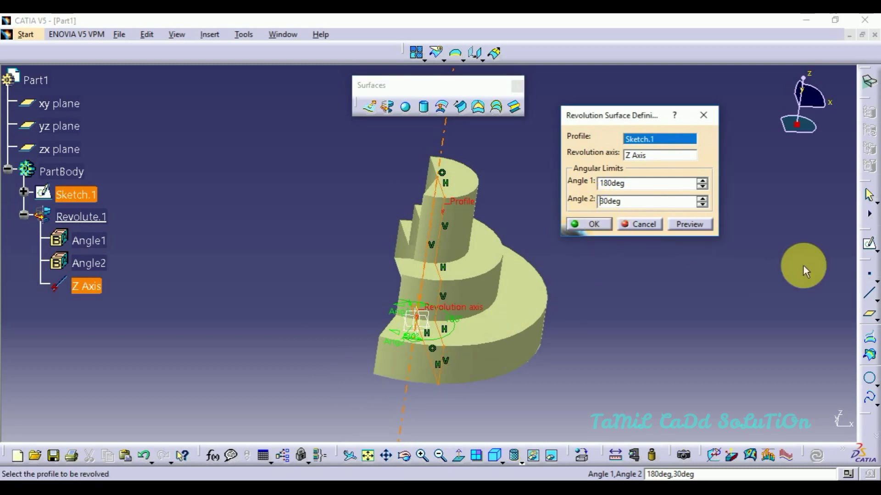
pyautogui.write('-')
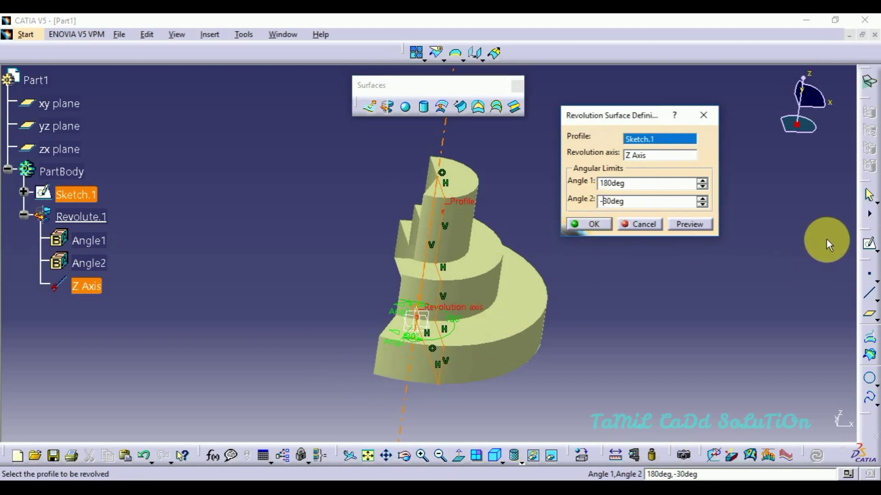
pyautogui.click(689, 224)
pyautogui.moveTo(471, 290); pyautogui.dragTo(416, 384, button='middle')
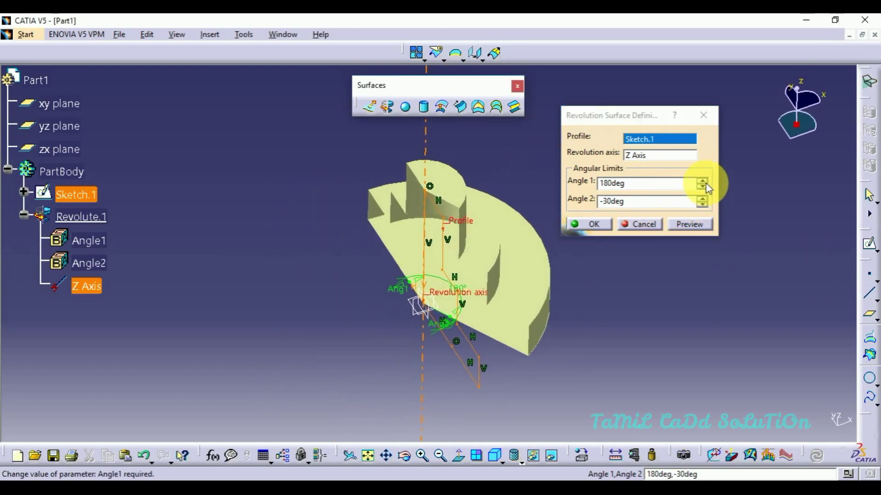
# Set the revolved surface's Angle 1 to 247 degrees and Angle 2 to 43 degrees, and accept the definition
pyautogui.moveTo(705, 187); pyautogui.dragTo(712, 209)
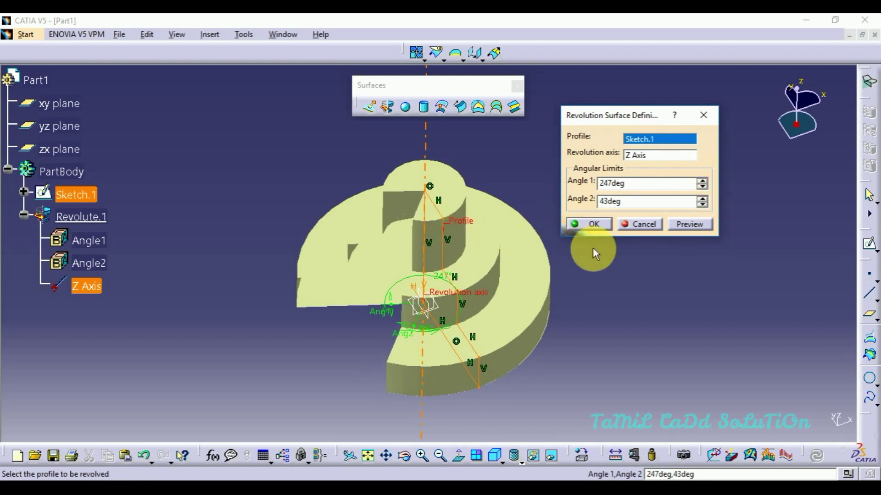
pyautogui.moveTo(705, 276); pyautogui.dragTo(373, 285, button='middle')
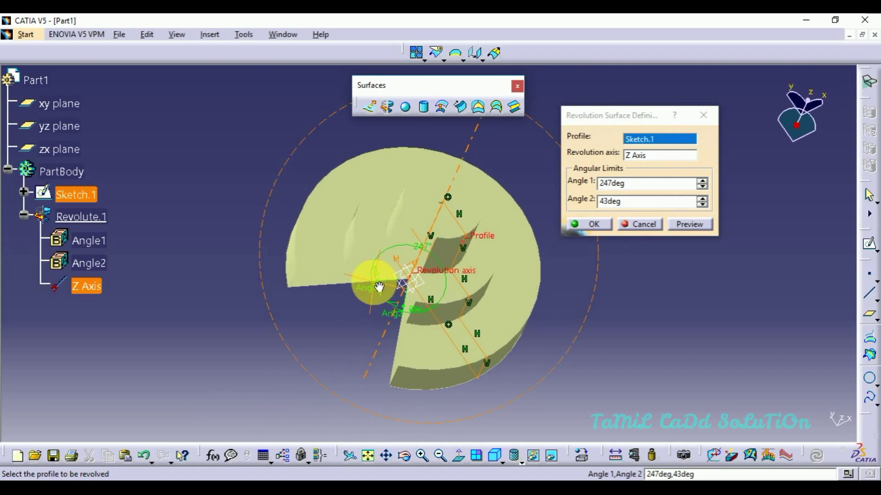
pyautogui.click(590, 224)
pyautogui.moveTo(645, 344); pyautogui.dragTo(564, 155, button='middle')
# Hide Sketch.1 and inspect the partially revolved surface from several directions
pyautogui.rightClick(73, 217)
pyautogui.click(69, 194)
pyautogui.rightClick(65, 197)
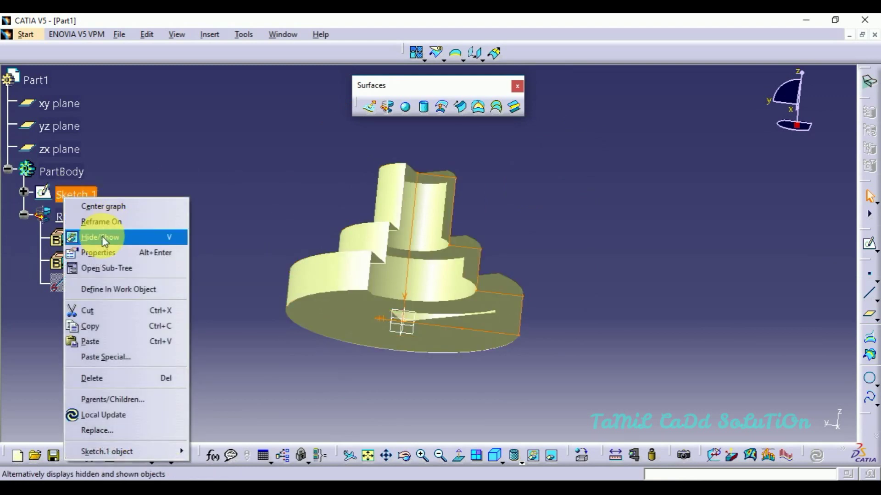
pyautogui.click(102, 236)
pyautogui.moveTo(448, 275)
pyautogui.mouseDown(button='middle')
pyautogui.moveTo(400, 377)
pyautogui.moveTo(320, 373)
pyautogui.moveTo(419, 324)
pyautogui.moveTo(474, 356)
pyautogui.moveTo(328, 350)
pyautogui.moveTo(450, 298)
pyautogui.moveTo(423, 256)
pyautogui.mouseUp(button='middle')
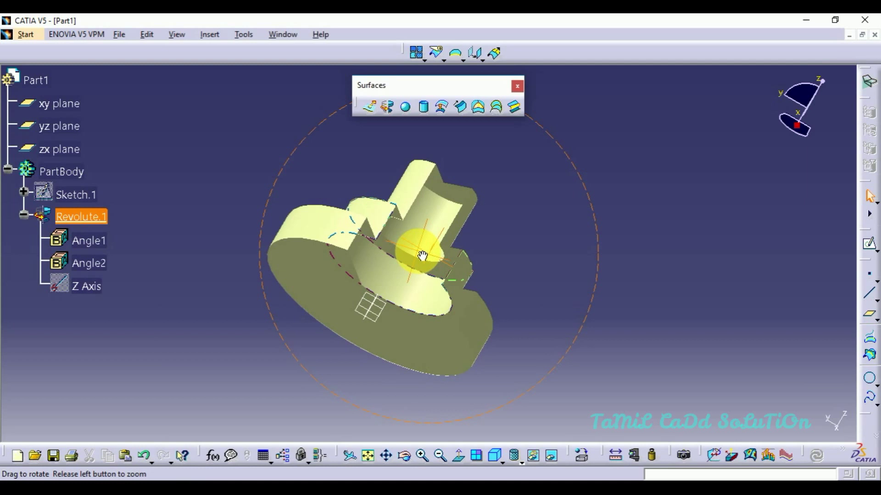
pyautogui.moveTo(421, 257); pyautogui.dragTo(409, 264, button='middle')
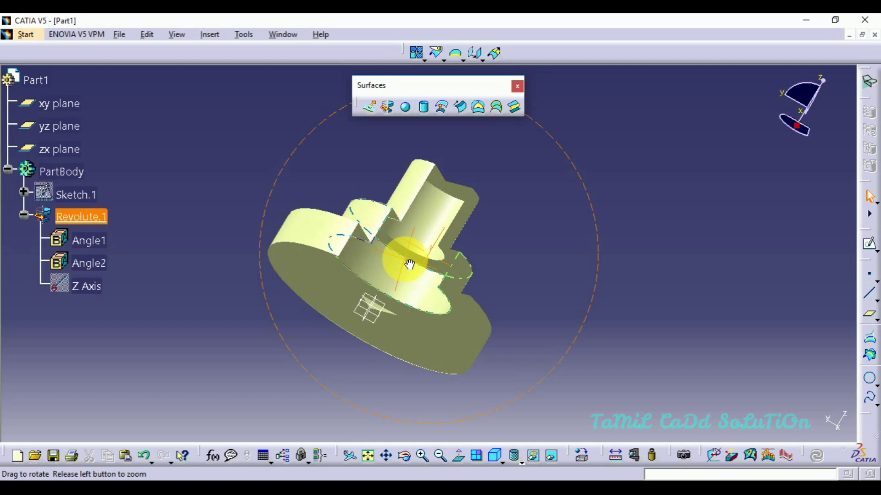
pyautogui.moveTo(410, 265); pyautogui.dragTo(359, 363, button='middle')
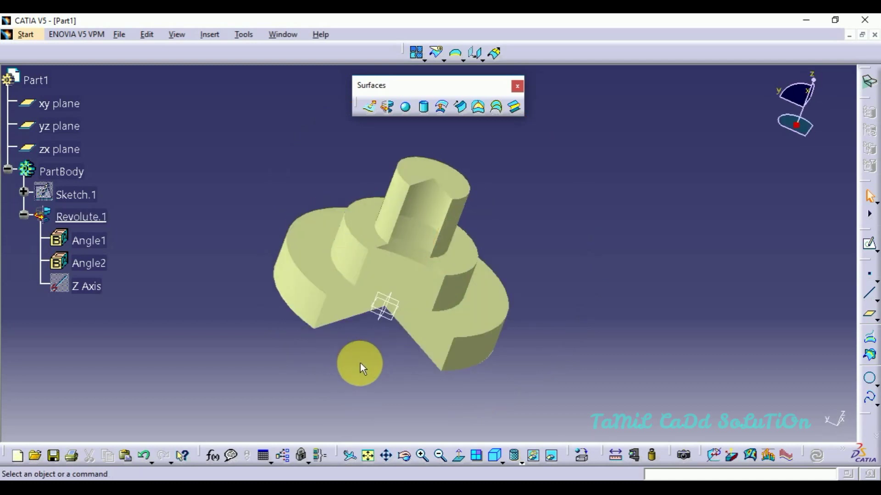
# Undo all operations until the stepped sketch and revolved surface are removed, and clear the selection
pyautogui.hotkey('ctrl', 'z')
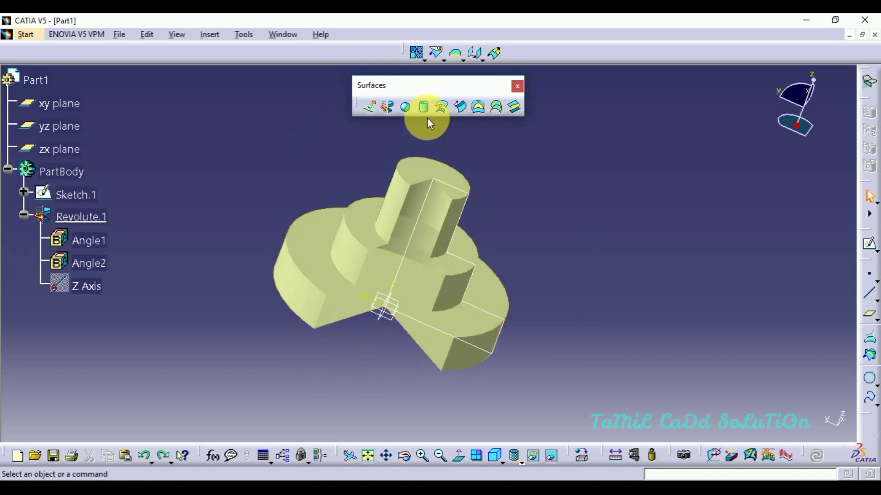
pyautogui.hotkey('ctrl', 'z')
pyautogui.hotkey('ctrl', 'z')
pyautogui.hotkey('ctrl', 'z')
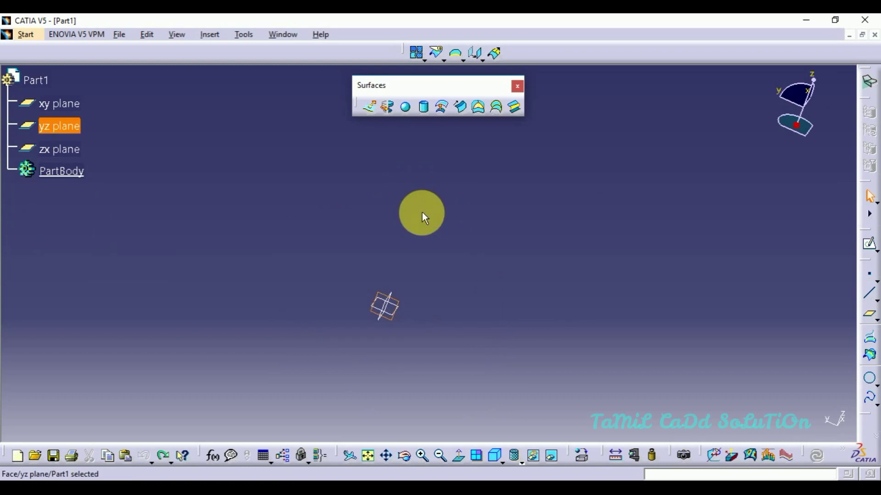
pyautogui.click(416, 186)
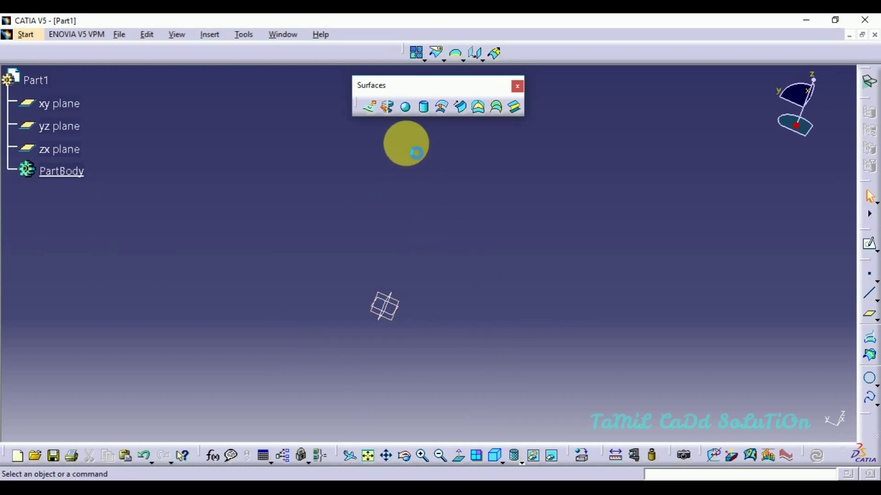
# Start a sphere surface and create a coordinate point at X 50, Y 50, Z 50 mm as its center
pyautogui.click(405, 110)
pyautogui.moveTo(281, 178); pyautogui.dragTo(649, 137)
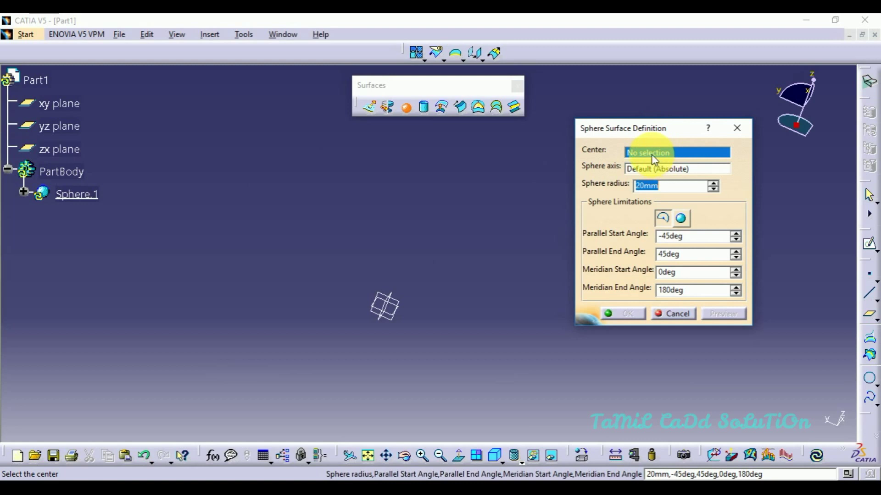
pyautogui.rightClick(651, 153)
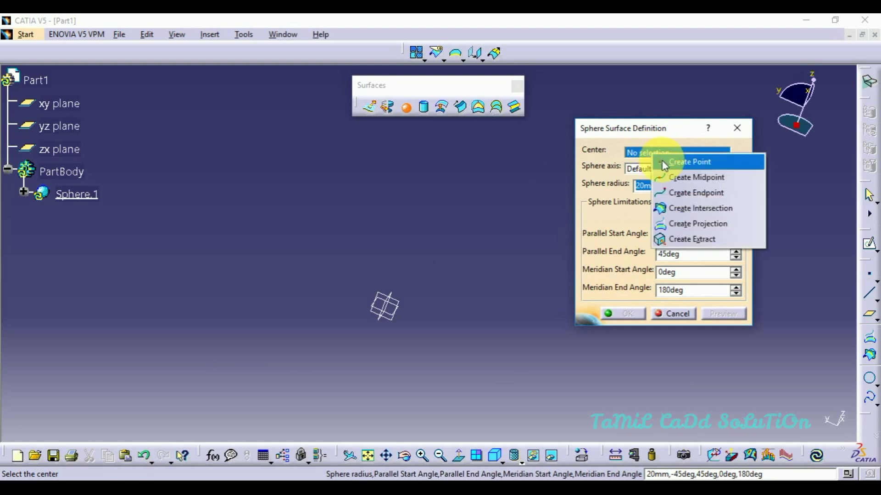
pyautogui.click(663, 164)
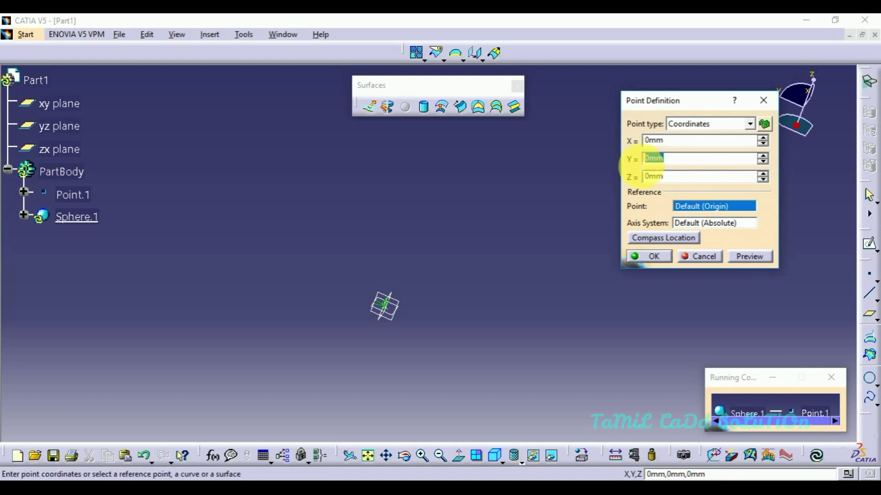
pyautogui.click(674, 178)
pyautogui.moveTo(674, 178); pyautogui.dragTo(642, 177)
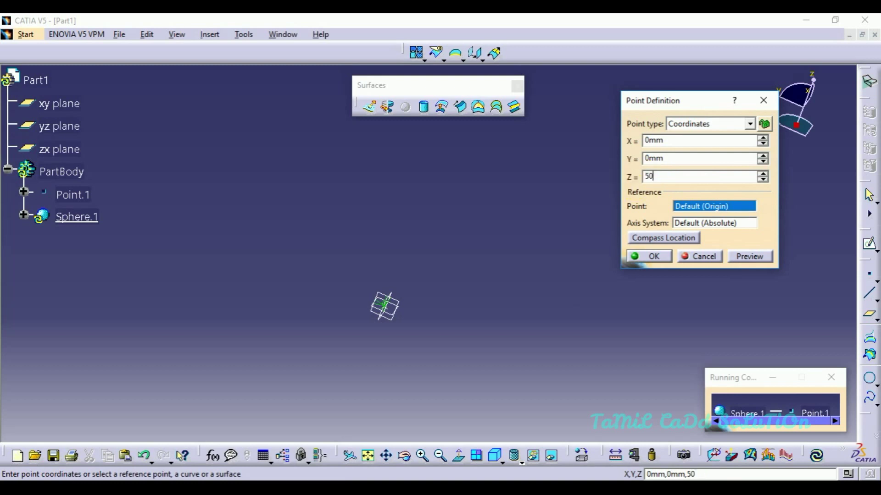
pyautogui.click(661, 159)
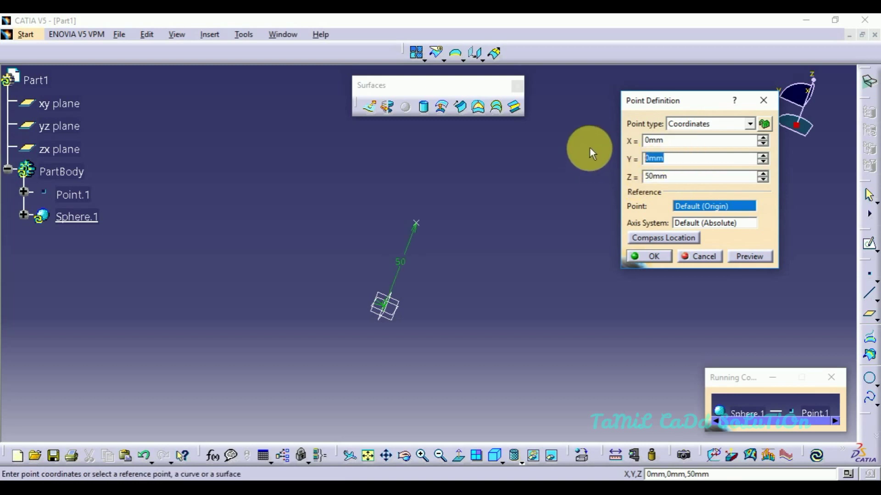
pyautogui.write('50')
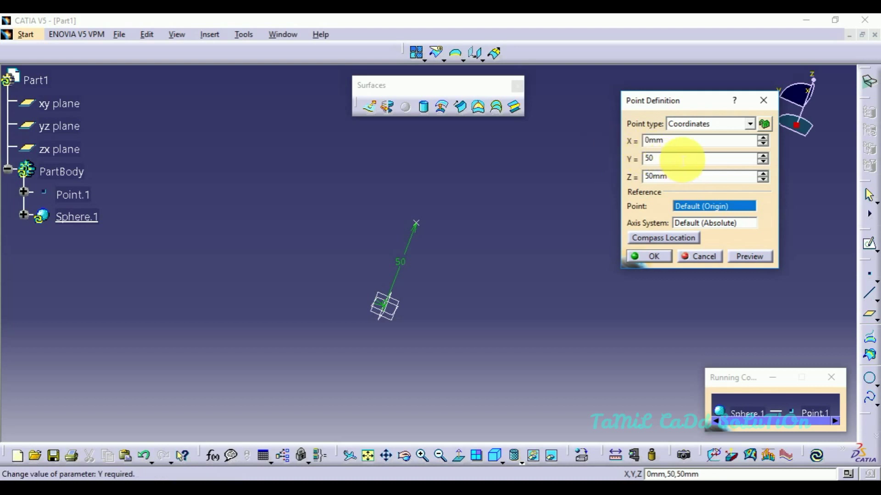
pyautogui.click(682, 141)
pyautogui.write('0mm,')
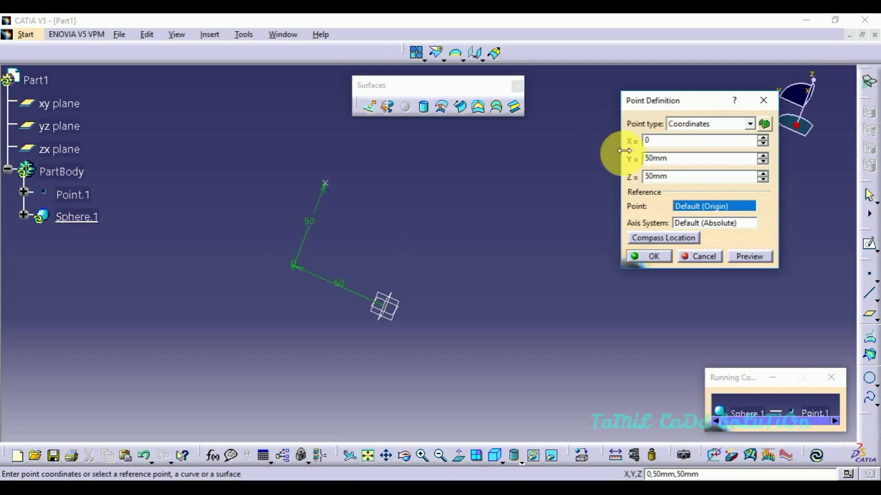
pyautogui.write('5')
pyautogui.click(750, 256)
pyautogui.moveTo(473, 257); pyautogui.dragTo(429, 274, button='middle')
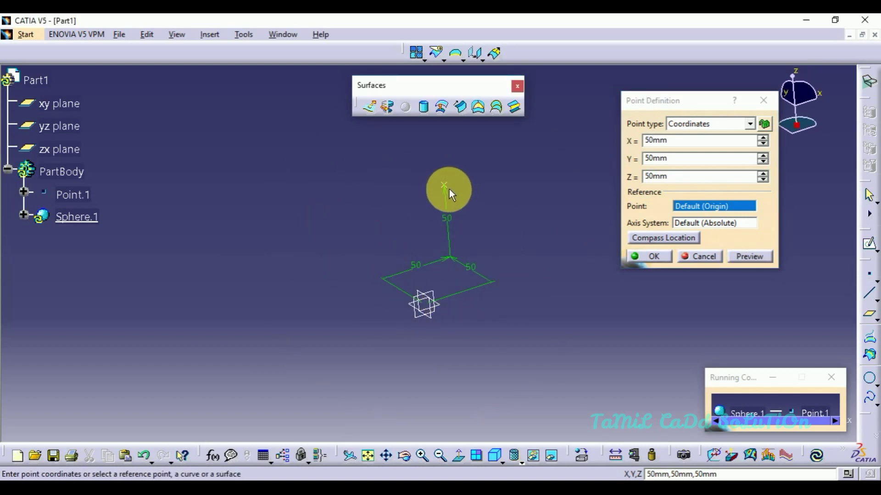
pyautogui.click(647, 264)
# Set the partial sphere's Meridian Start Angle to -50 degrees and Meridian End Angle to 213 degrees
pyautogui.moveTo(321, 209); pyautogui.dragTo(366, 189, button='middle')
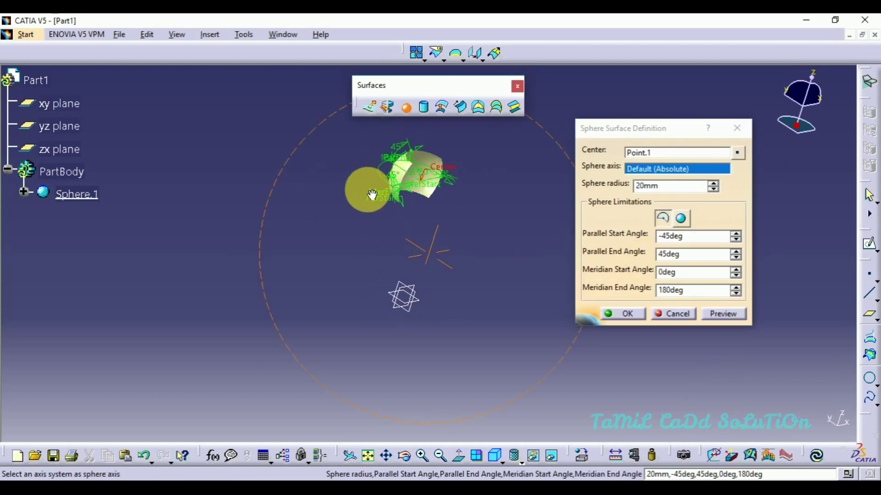
pyautogui.click(664, 220)
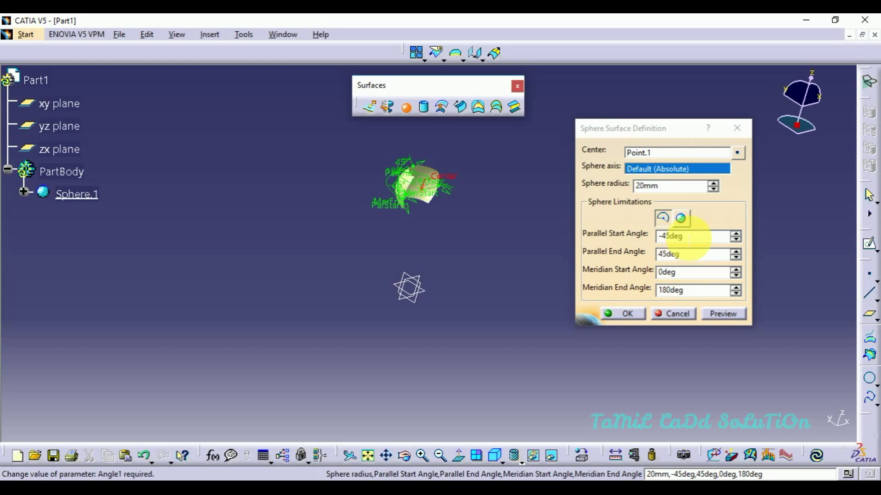
pyautogui.click(736, 270)
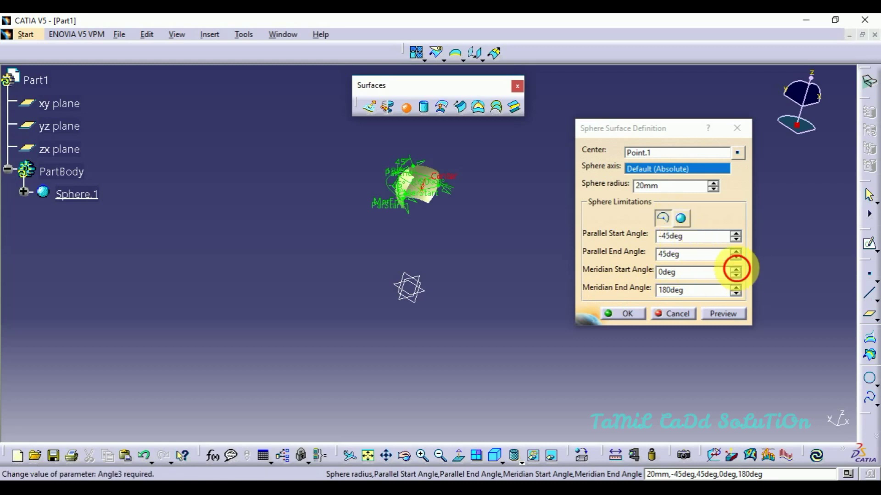
pyautogui.moveTo(403, 232); pyautogui.dragTo(350, 344, button='middle')
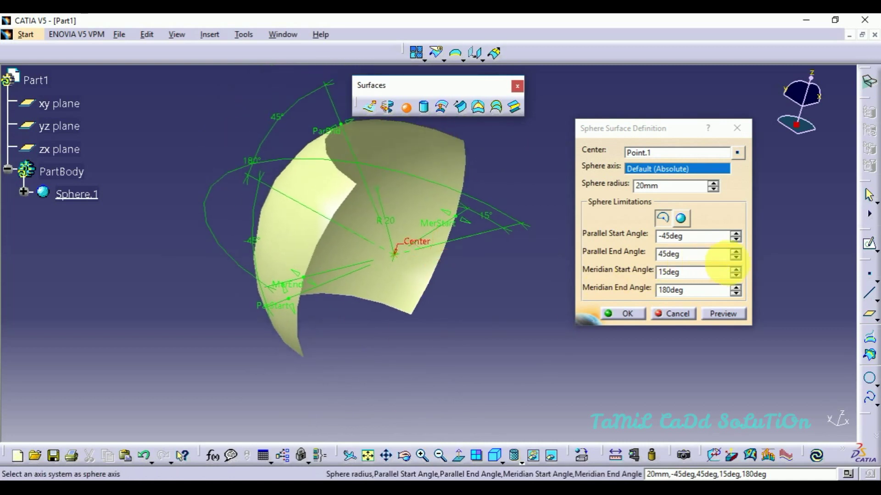
pyautogui.click(736, 270)
pyautogui.moveTo(735, 270); pyautogui.dragTo(736, 270)
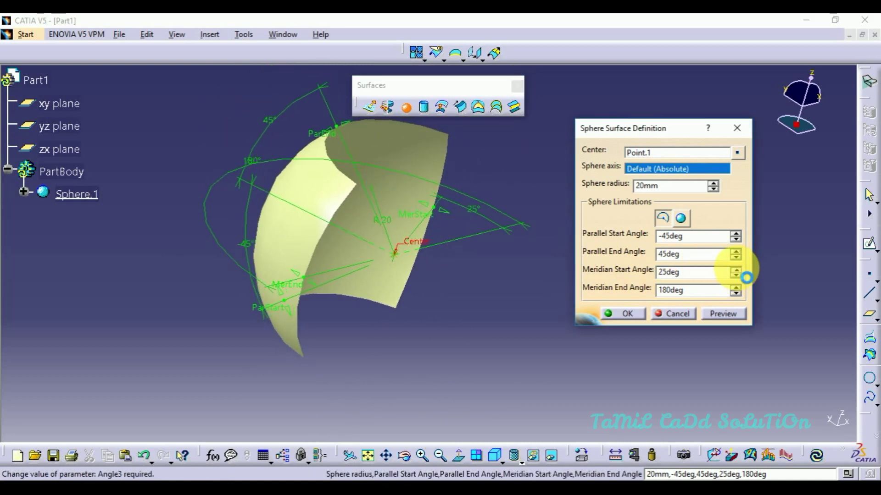
pyautogui.moveTo(419, 202); pyautogui.dragTo(470, 273)
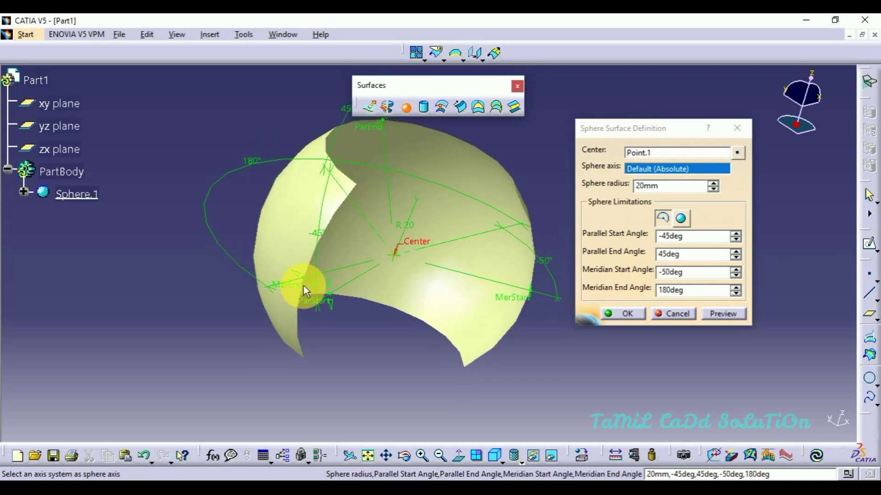
pyautogui.moveTo(308, 287); pyautogui.dragTo(374, 312)
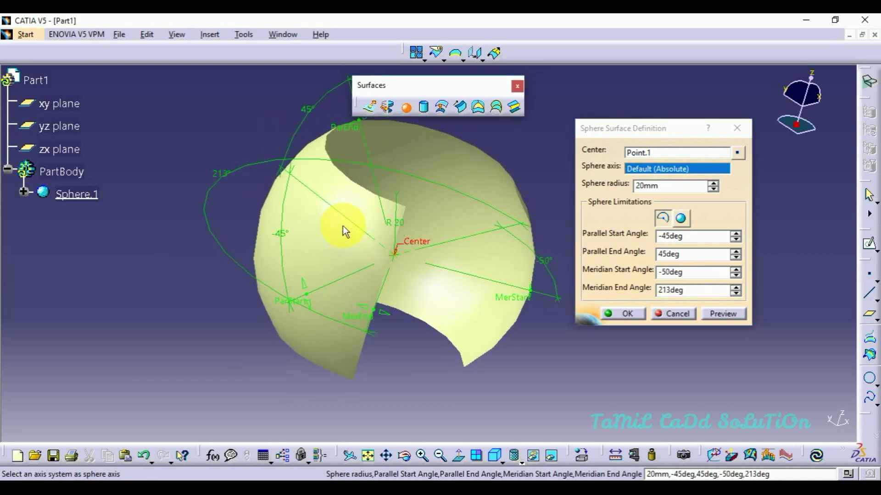
# Set the partial sphere's Parallel End Angle to 50 degrees and Parallel Start Angle to -40 degrees
pyautogui.moveTo(368, 131); pyautogui.dragTo(354, 183, button='middle')
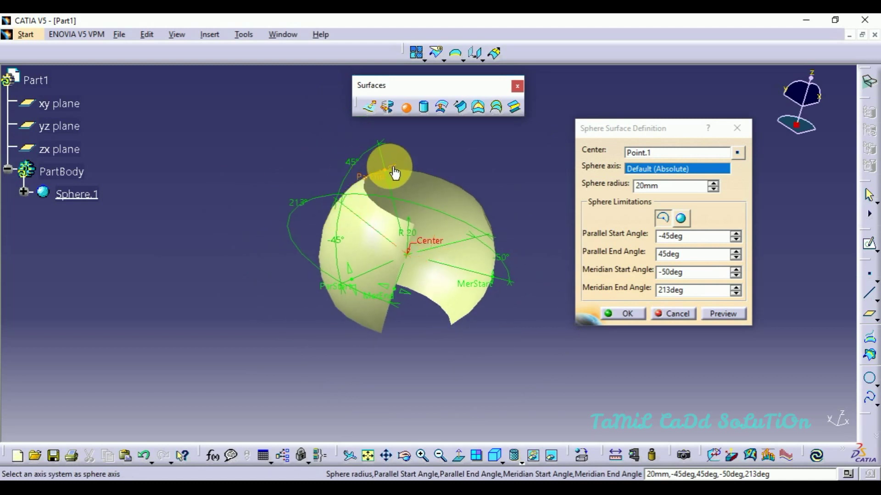
pyautogui.moveTo(395, 171)
pyautogui.mouseDown()
pyautogui.moveTo(416, 192)
pyautogui.moveTo(370, 155)
pyautogui.moveTo(342, 158)
pyautogui.moveTo(400, 170)
pyautogui.moveTo(390, 166)
pyautogui.mouseUp()
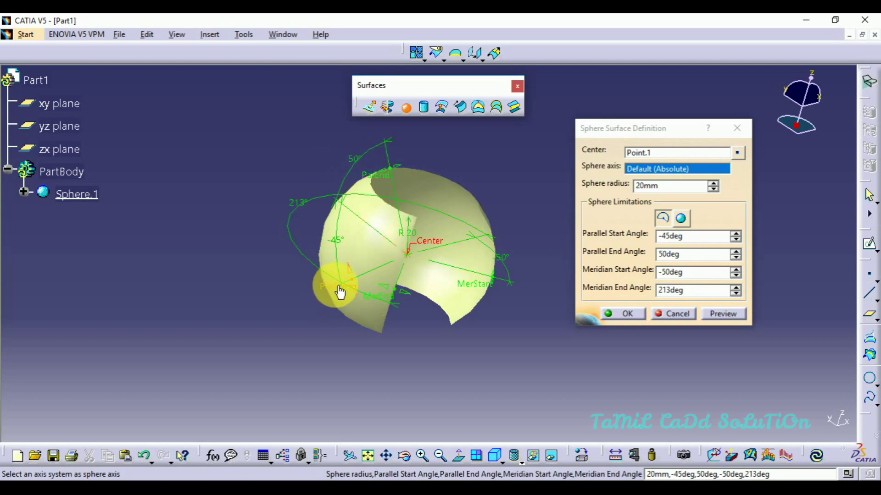
pyautogui.moveTo(341, 293); pyautogui.dragTo(320, 290)
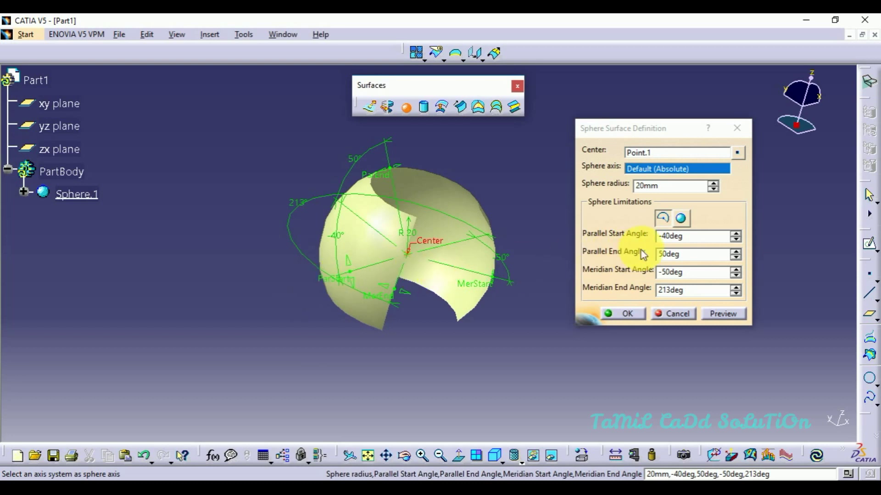
# Change the sphere limitation from partial angles to a complete sphere
pyautogui.click(681, 220)
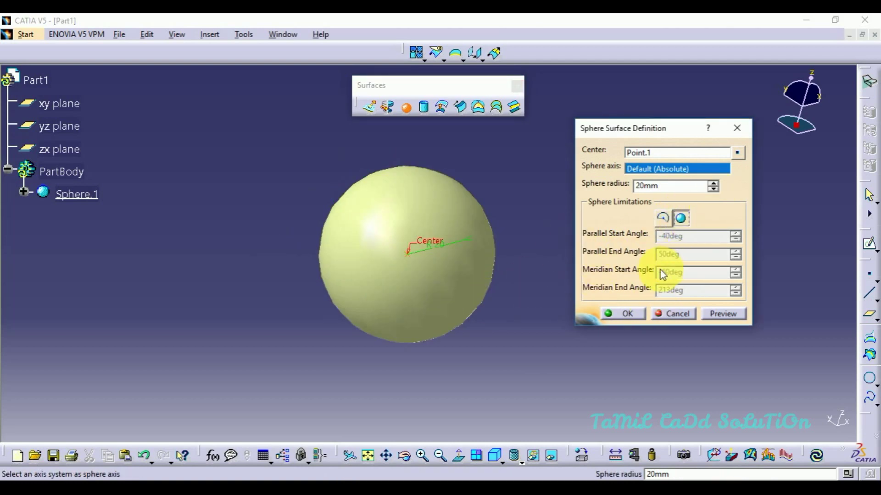
# Increase the sphere radius to 44 mm, keep it as a complete sphere, and create the surface
pyautogui.click(665, 220)
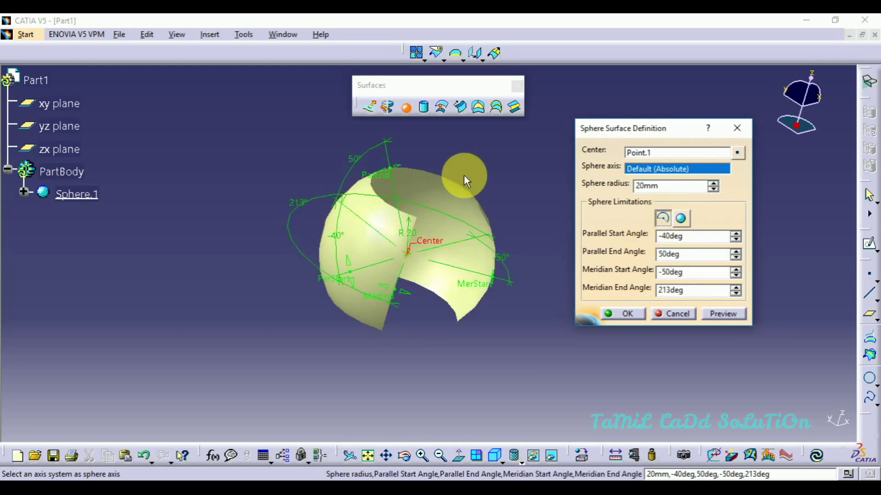
pyautogui.click(713, 184)
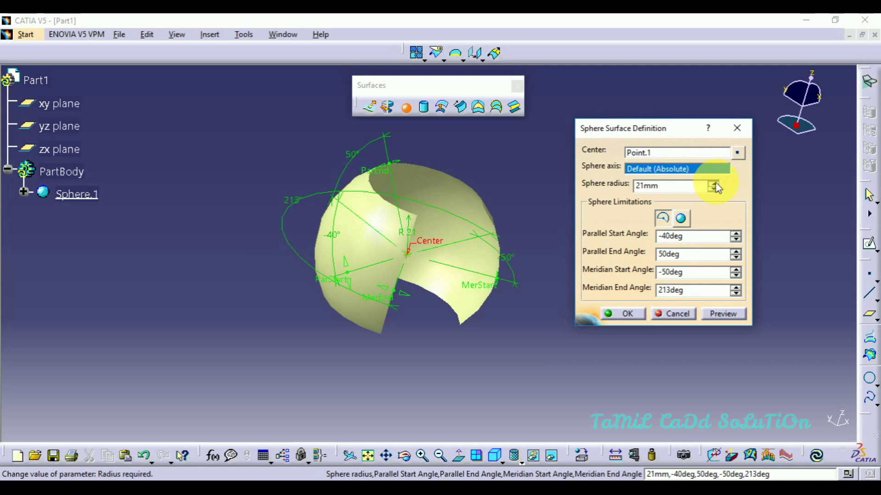
pyautogui.click(713, 183)
pyautogui.click(713, 183)
pyautogui.click(681, 218)
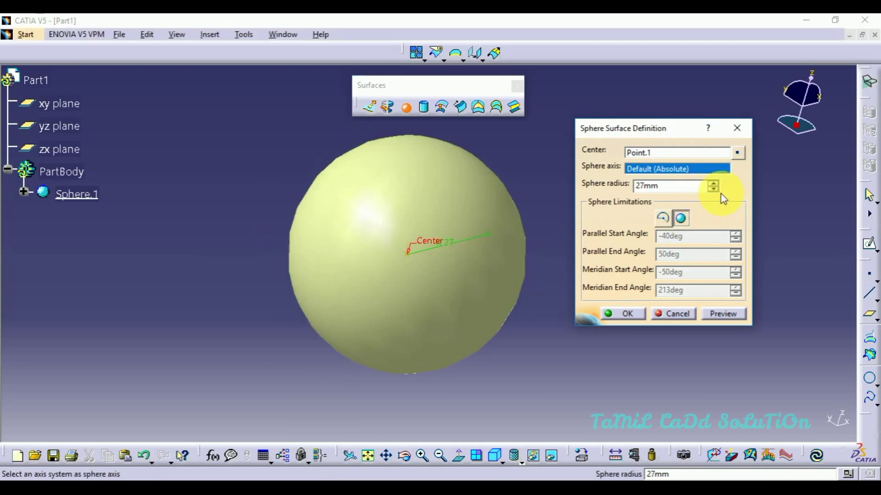
pyautogui.moveTo(714, 184); pyautogui.dragTo(715, 185)
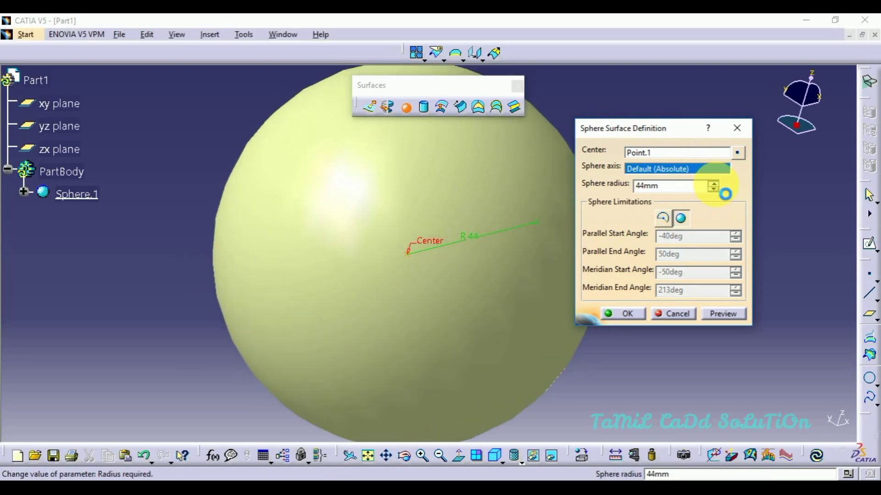
pyautogui.click(638, 318)
pyautogui.moveTo(501, 244); pyautogui.dragTo(525, 299, button='middle')
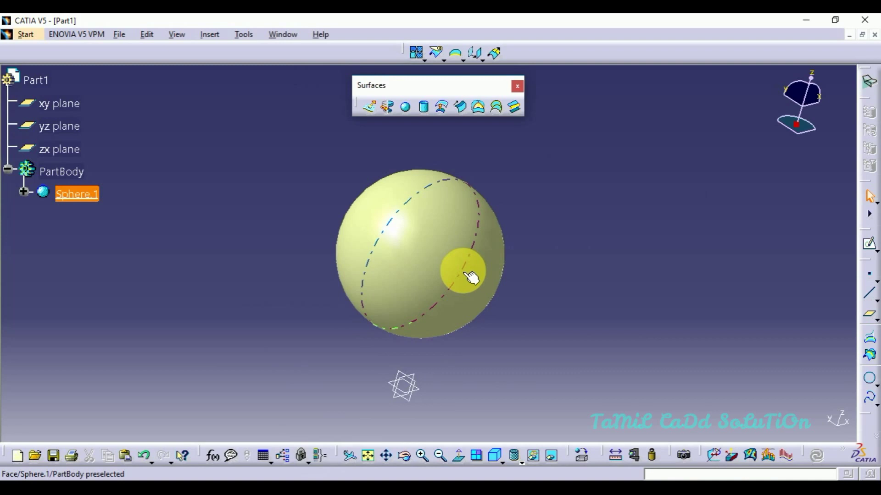
pyautogui.press('Escape')
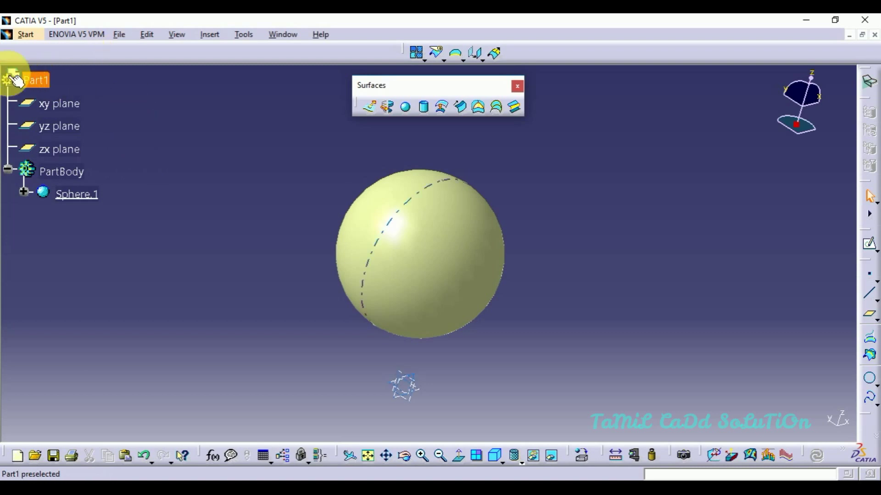
# Switch to the Part Design workbench and turn the sphere surface into a solid with Close Surface
pyautogui.click(26, 33)
pyautogui.moveTo(36, 66)
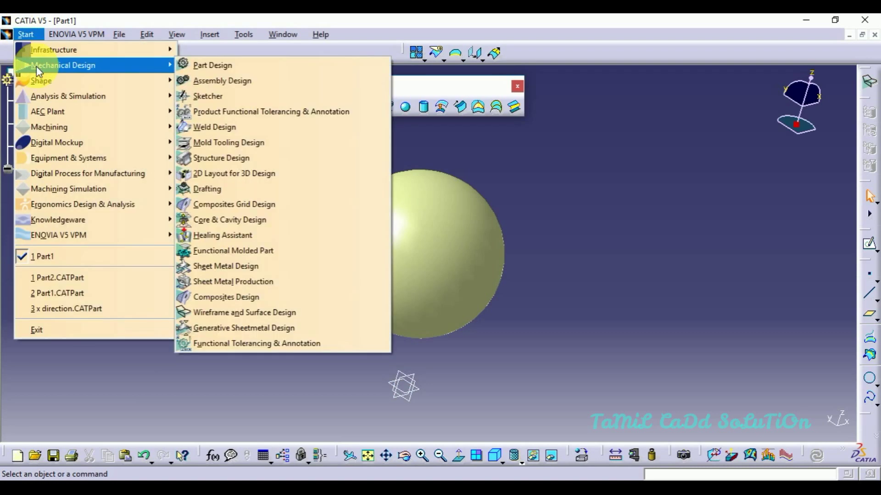
pyautogui.click(212, 65)
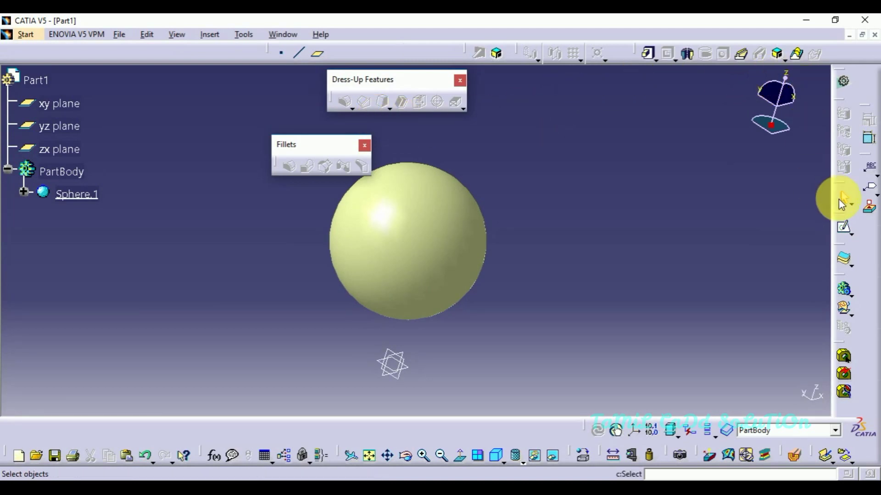
pyautogui.moveTo(841, 246); pyautogui.dragTo(678, 180)
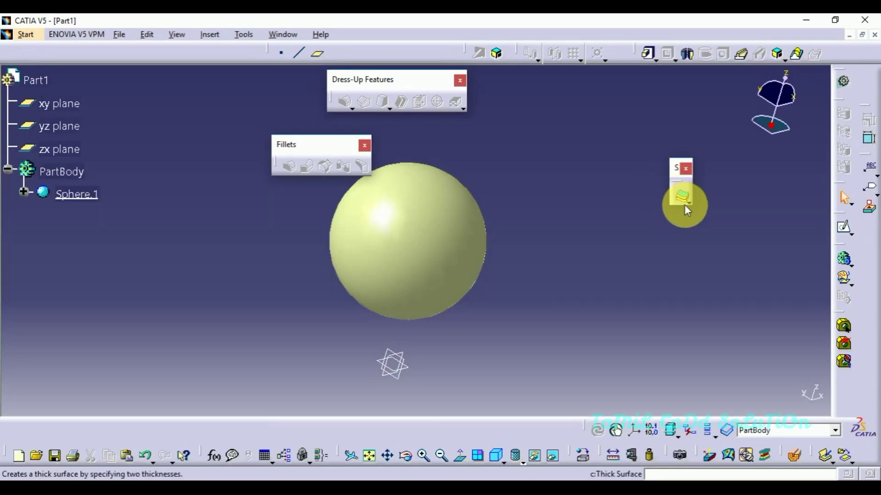
pyautogui.click(688, 202)
pyautogui.click(750, 213)
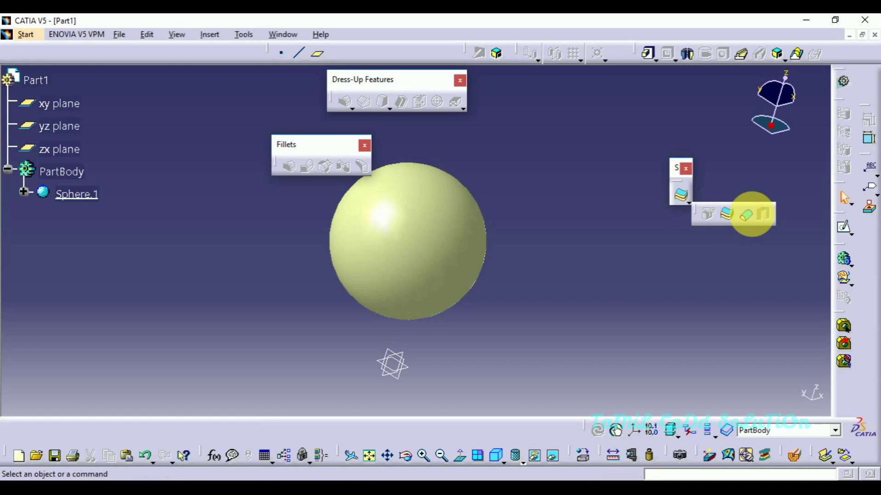
pyautogui.click(449, 224)
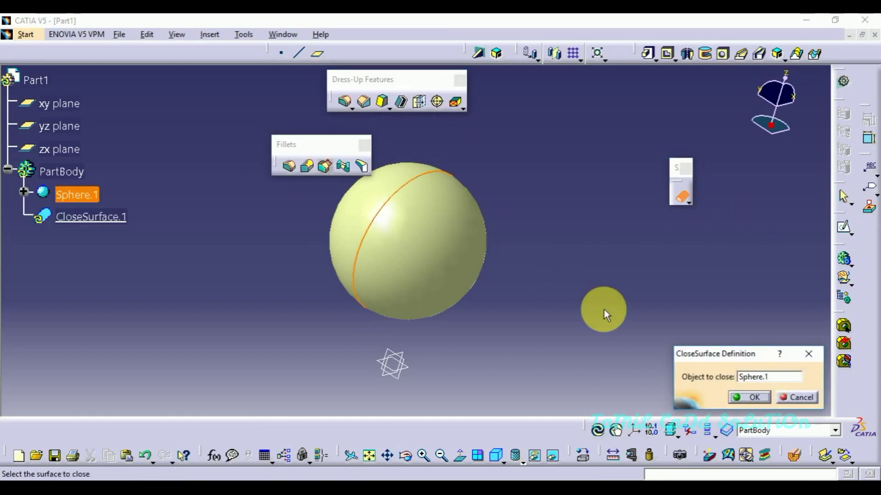
pyautogui.click(752, 400)
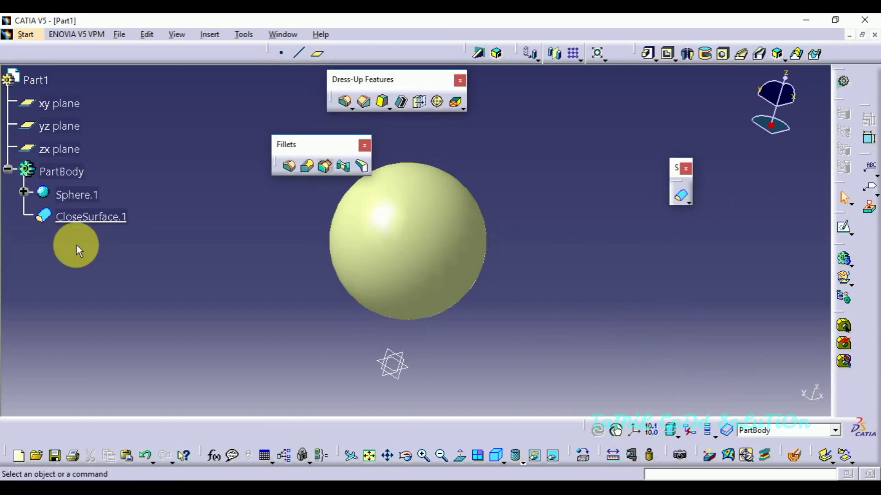
# Hide the sphere surface to inspect the closed solid, and show the surface again
pyautogui.rightClick(72, 197)
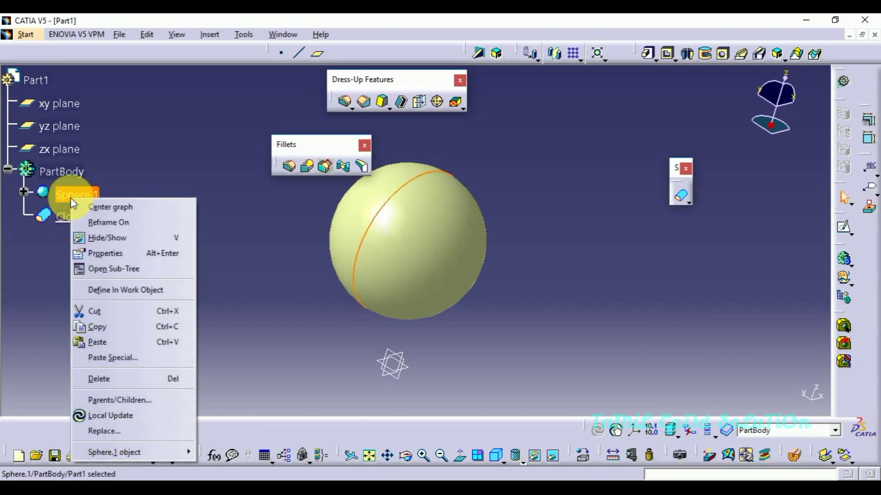
pyautogui.click(100, 237)
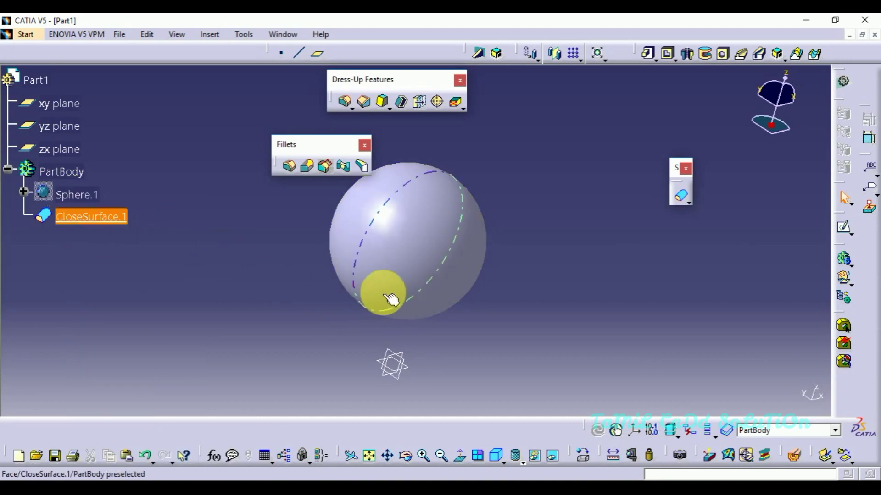
pyautogui.moveTo(437, 271); pyautogui.dragTo(564, 280, button='middle')
pyautogui.rightClick(87, 193)
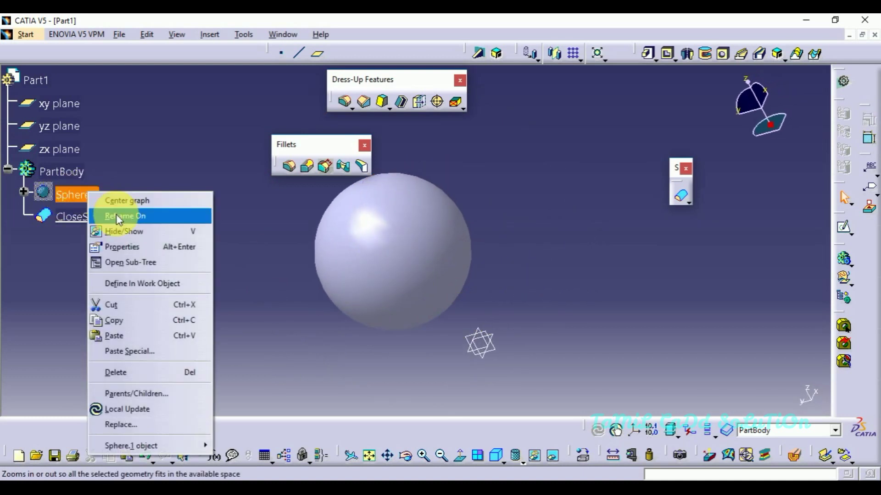
pyautogui.click(115, 235)
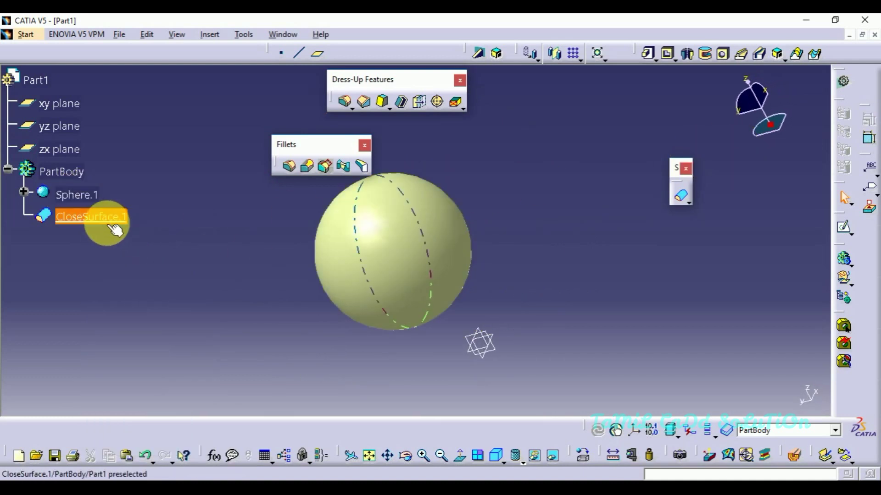
# Clear the sphere surface and the closed solid from the part body
pyautogui.click(356, 354)
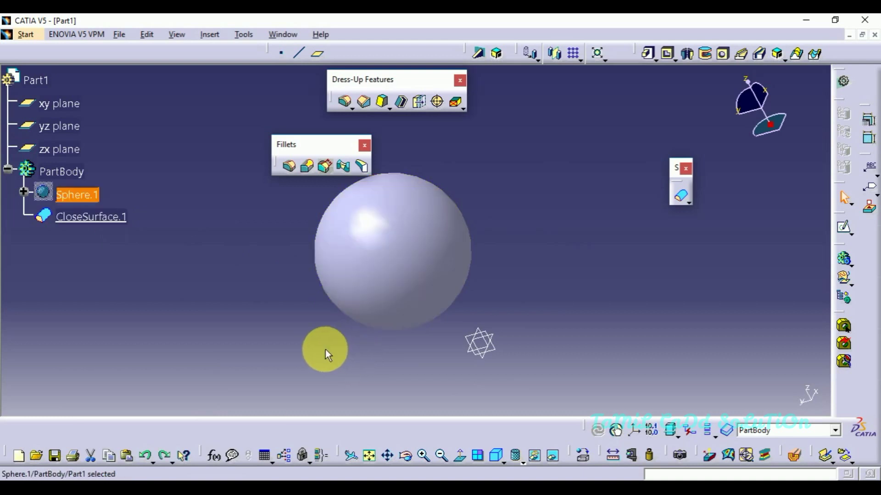
pyautogui.click(321, 354)
pyautogui.click(320, 354)
pyautogui.press('Delete')
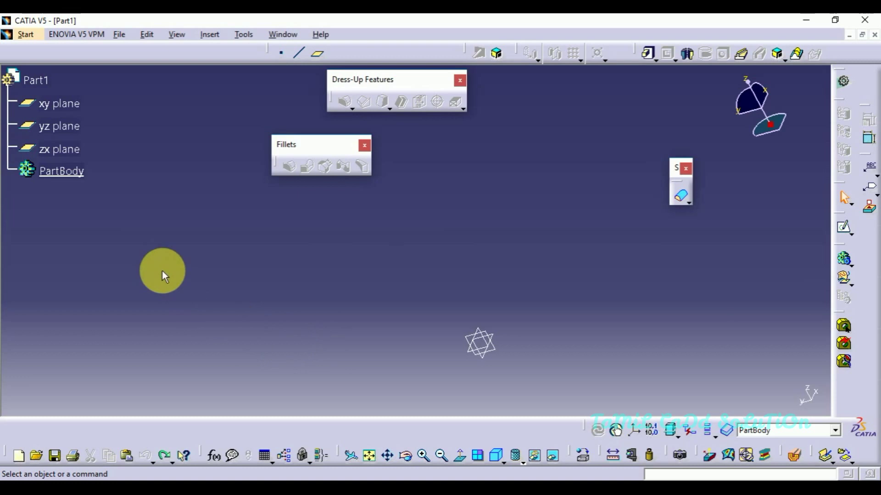
# In the Wireframe and Surface Design workbench, start a cylinder surface with a new coordinate point at X 0, Y 0, Z 0 mm as its center
pyautogui.click(24, 34)
pyautogui.moveTo(74, 65)
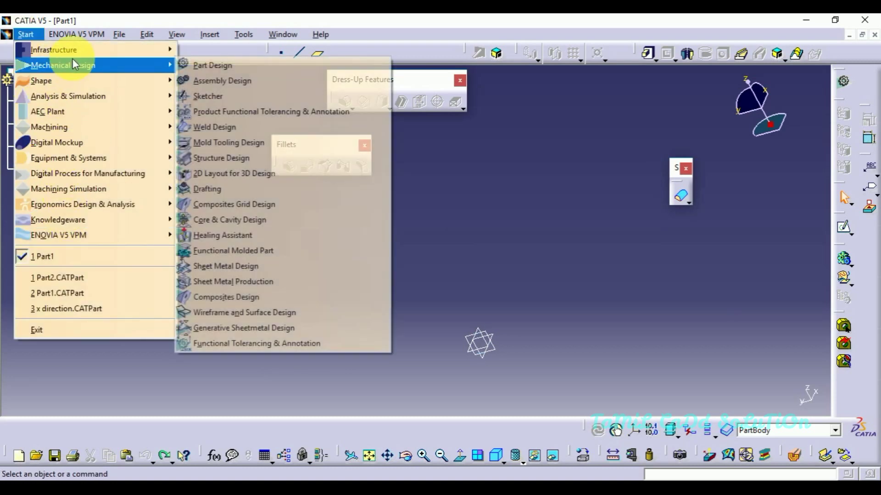
pyautogui.click(225, 313)
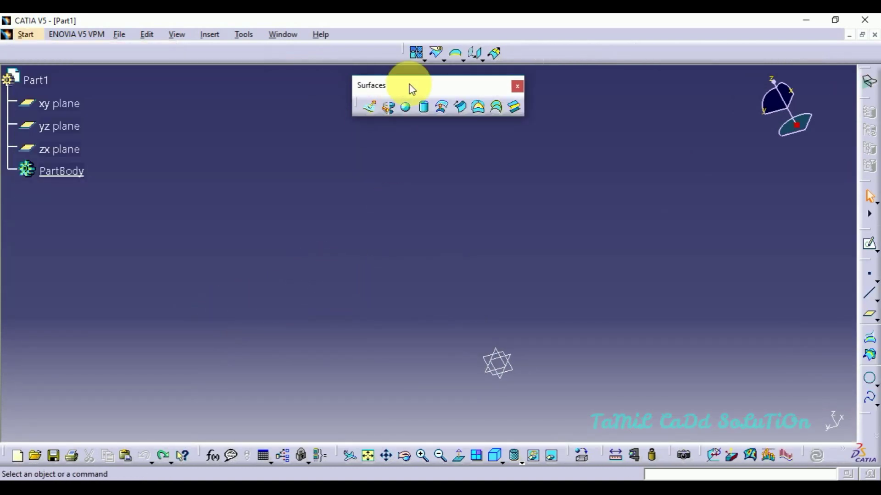
pyautogui.click(420, 111)
pyautogui.moveTo(657, 145); pyautogui.dragTo(248, 171)
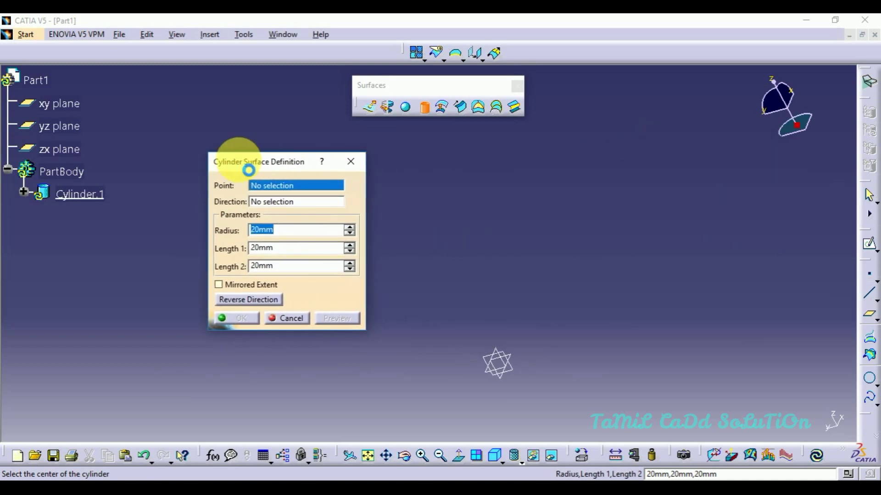
pyautogui.rightClick(269, 186)
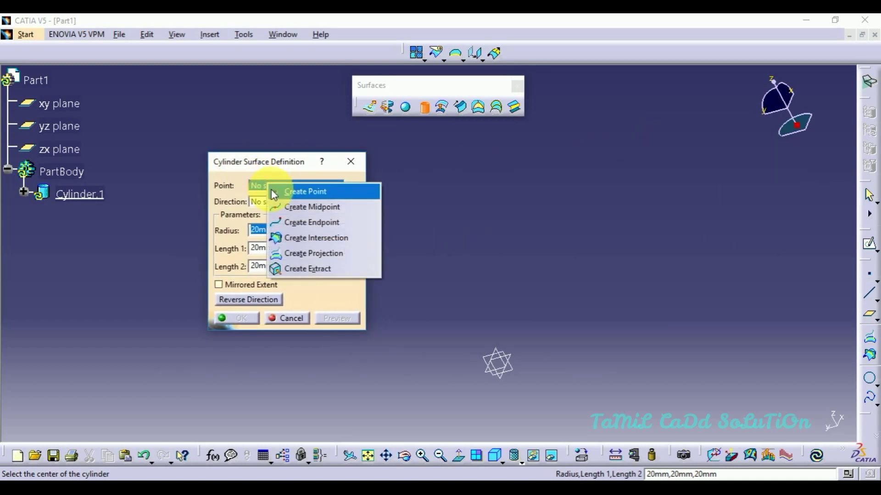
pyautogui.click(272, 191)
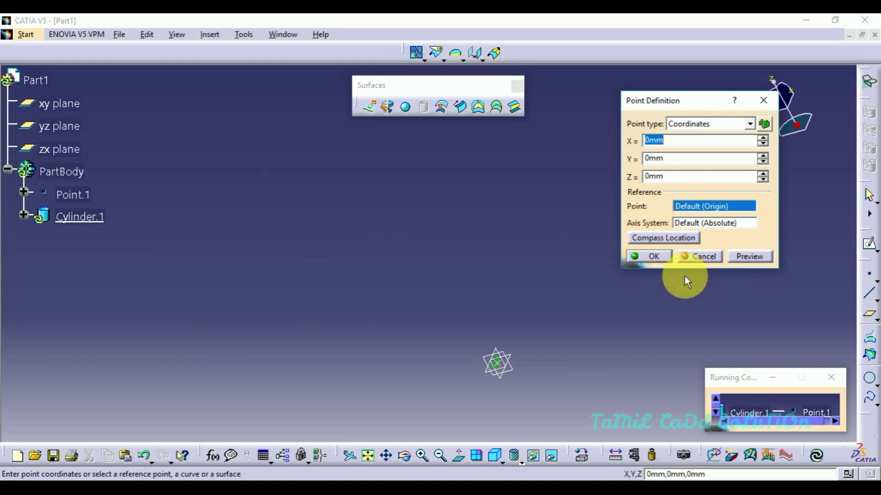
pyautogui.click(649, 257)
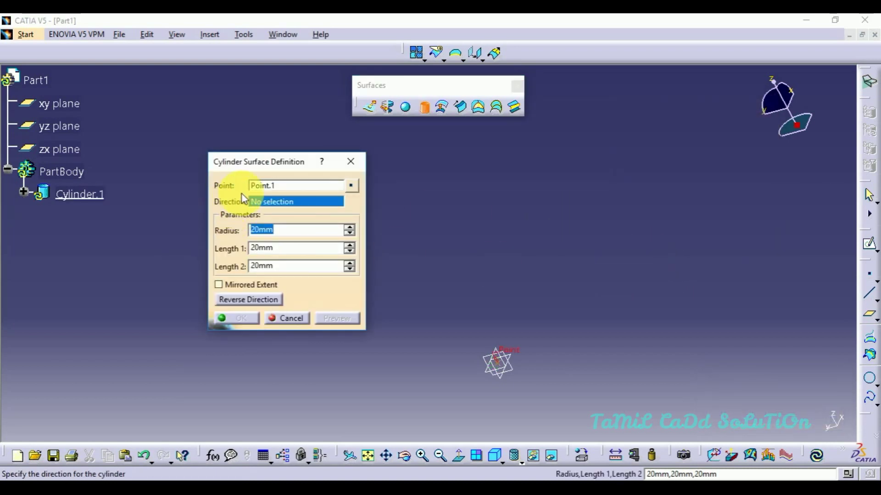
# Try the zx, xy and yz planes in turn as the cylinder's direction, and settle on the Y Component
pyautogui.moveTo(504, 192); pyautogui.dragTo(501, 256, button='middle')
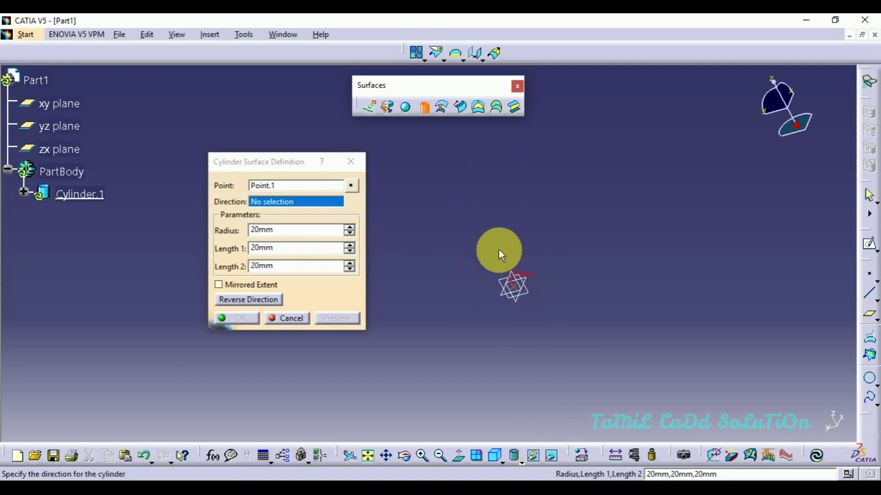
pyautogui.click(516, 275)
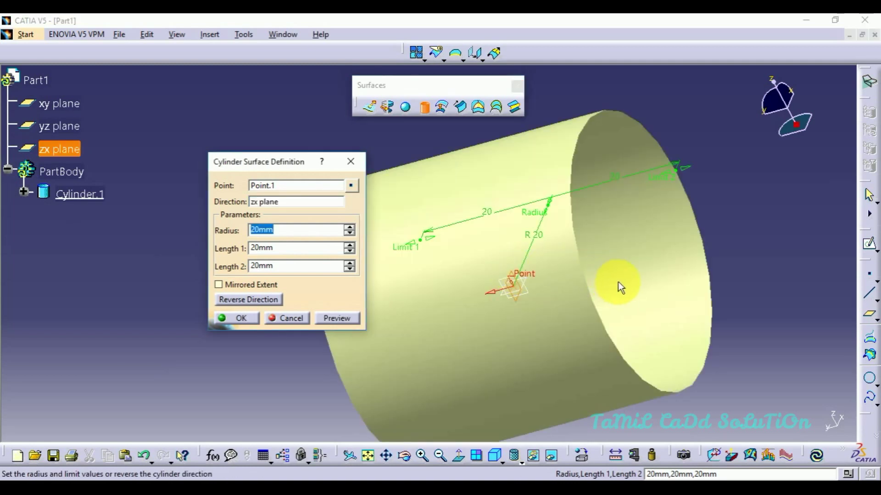
pyautogui.click(269, 202)
pyautogui.click(531, 287)
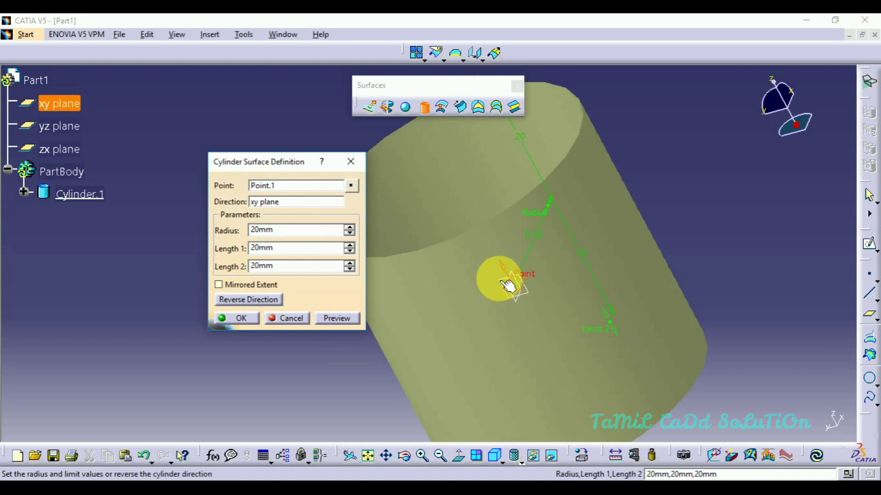
pyautogui.click(268, 202)
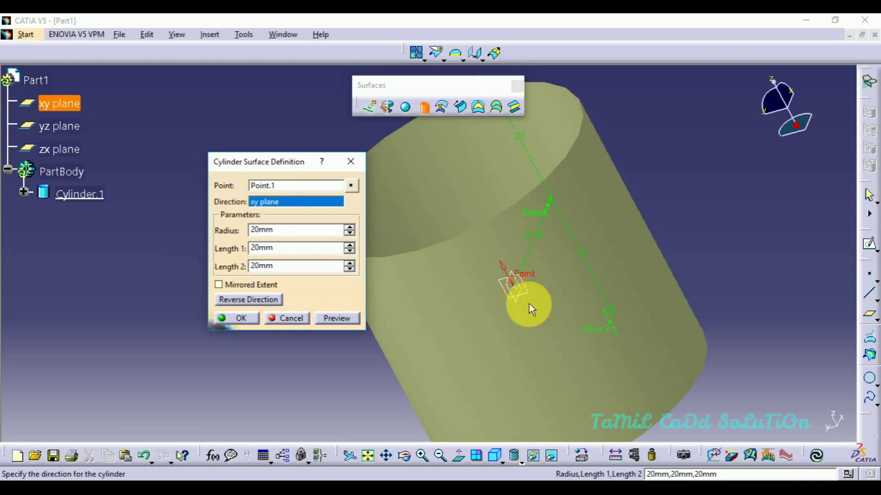
pyautogui.click(506, 287)
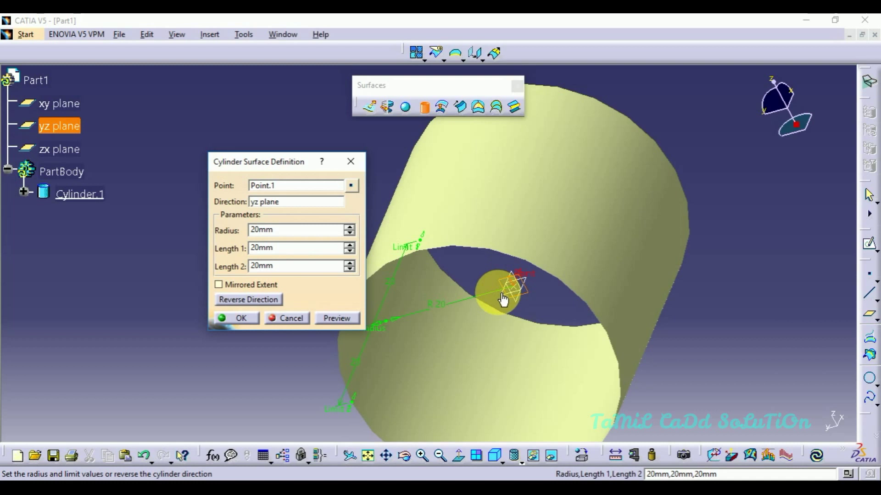
pyautogui.rightClick(274, 202)
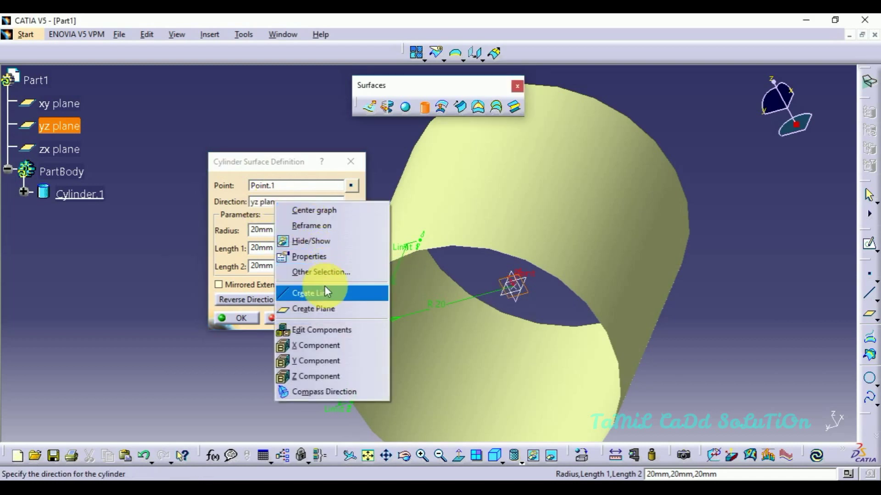
pyautogui.click(316, 361)
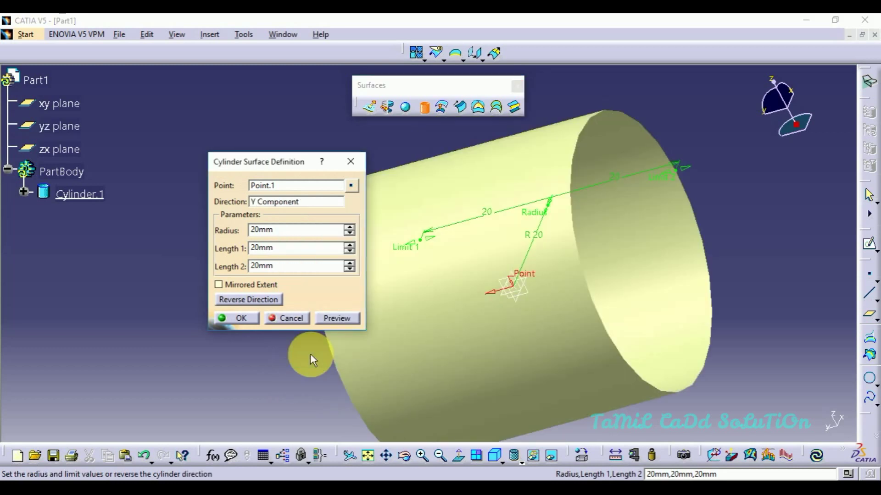
# Adjust the cylinder's limits to Length 2 of 66 mm and Length 1 of -26 mm, and reduce its radius to 9 mm
pyautogui.moveTo(481, 202); pyautogui.dragTo(604, 222, button='middle')
pyautogui.moveTo(600, 225); pyautogui.dragTo(727, 167)
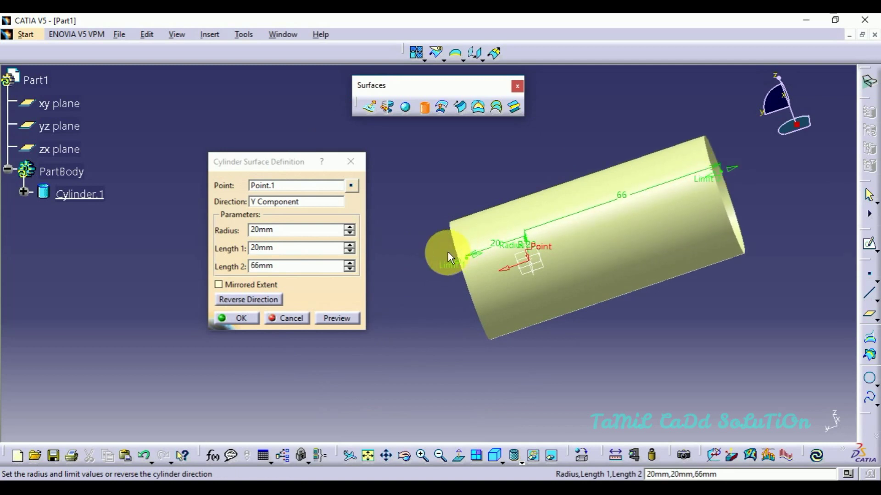
pyautogui.moveTo(448, 265); pyautogui.dragTo(602, 259)
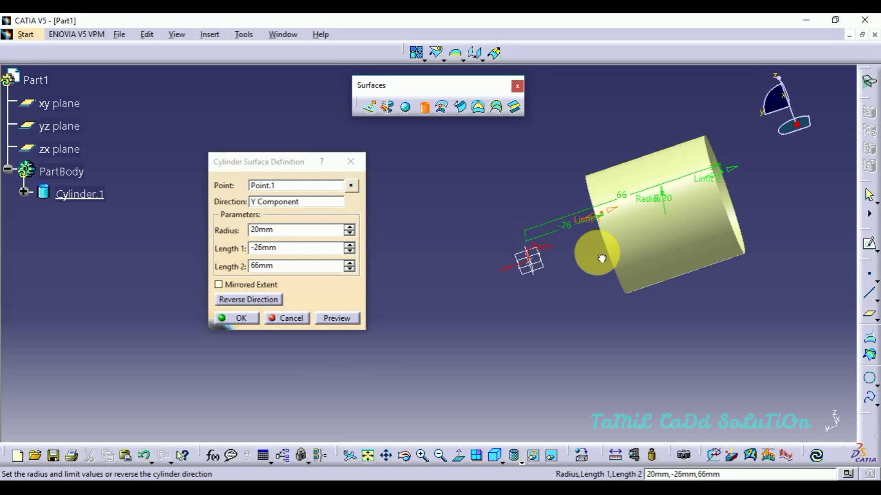
pyautogui.moveTo(608, 259)
pyautogui.mouseDown(button='middle')
pyautogui.moveTo(621, 248)
pyautogui.moveTo(596, 253)
pyautogui.mouseUp(button='middle')
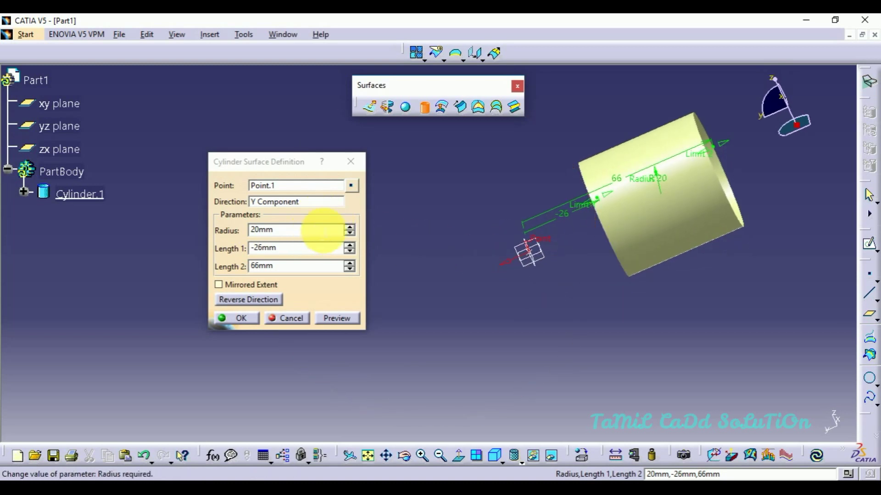
pyautogui.click(349, 235)
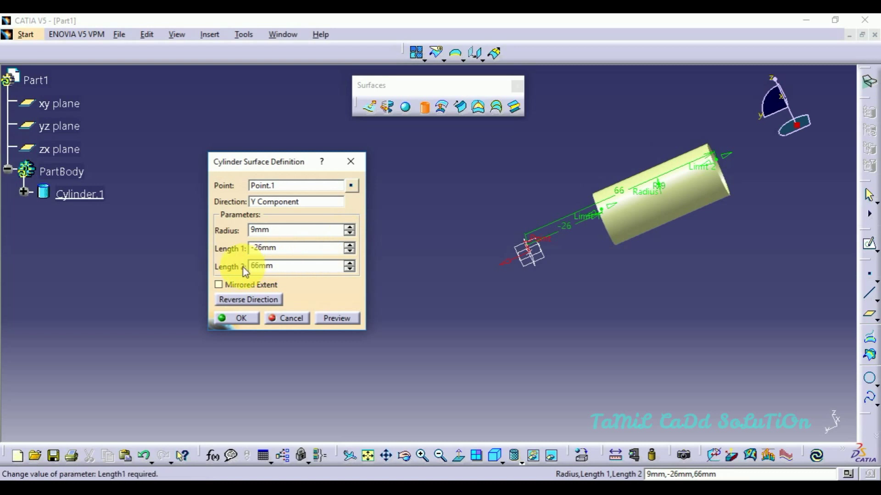
# Try the mirrored extent on the cylinder, turn it off again, and increase the radius to 16 mm
pyautogui.click(233, 287)
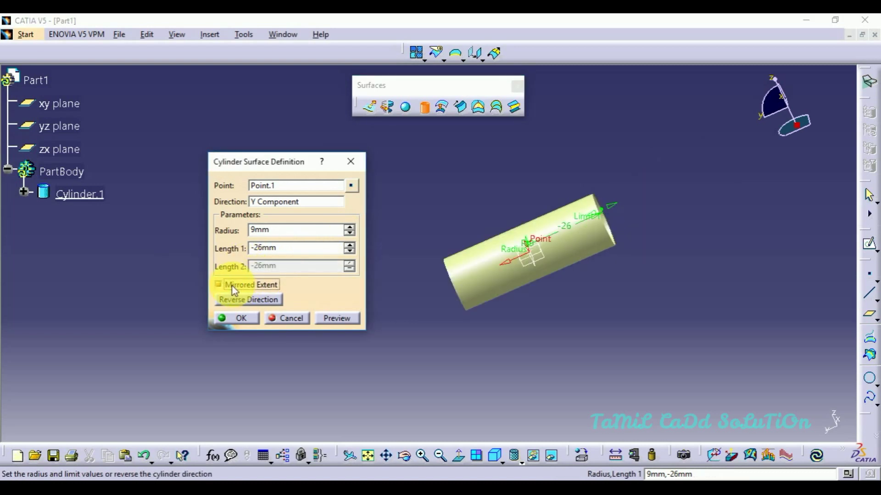
pyautogui.click(232, 287)
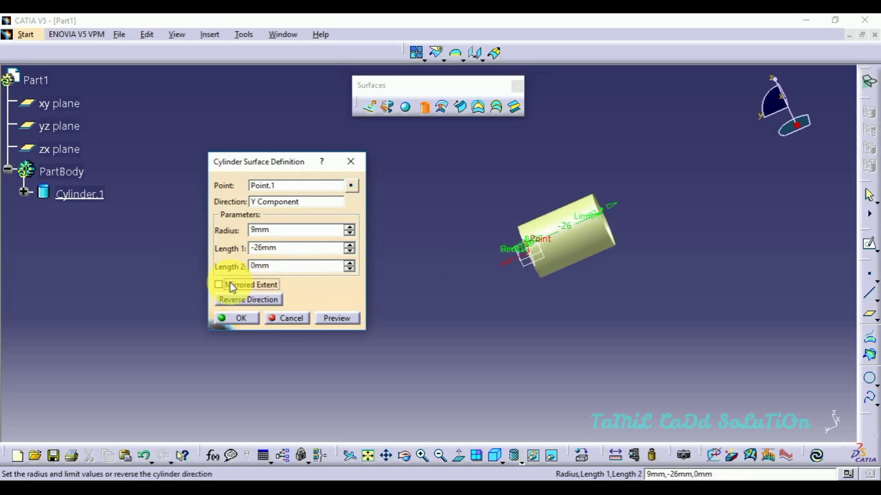
pyautogui.click(349, 226)
pyautogui.click(350, 227)
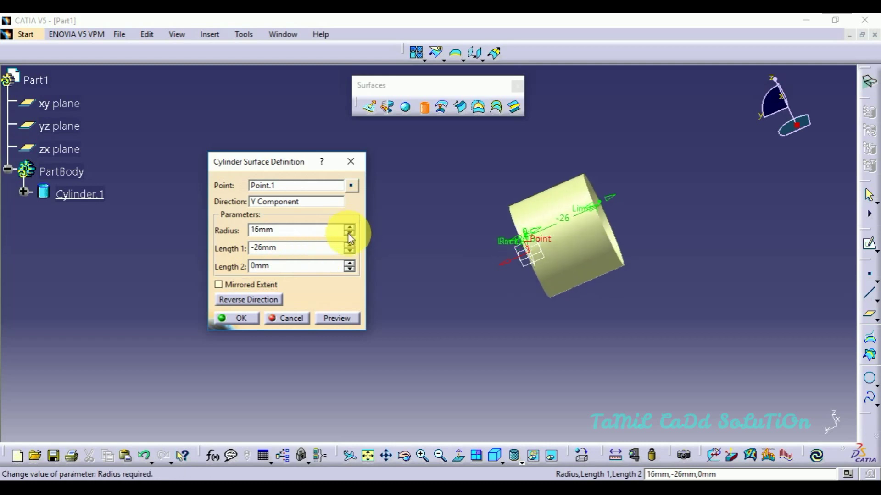
# Adjust the cylinder's limits to Length 1 of -46 mm and Length 2 of 13 mm
pyautogui.click(349, 247)
pyautogui.click(348, 246)
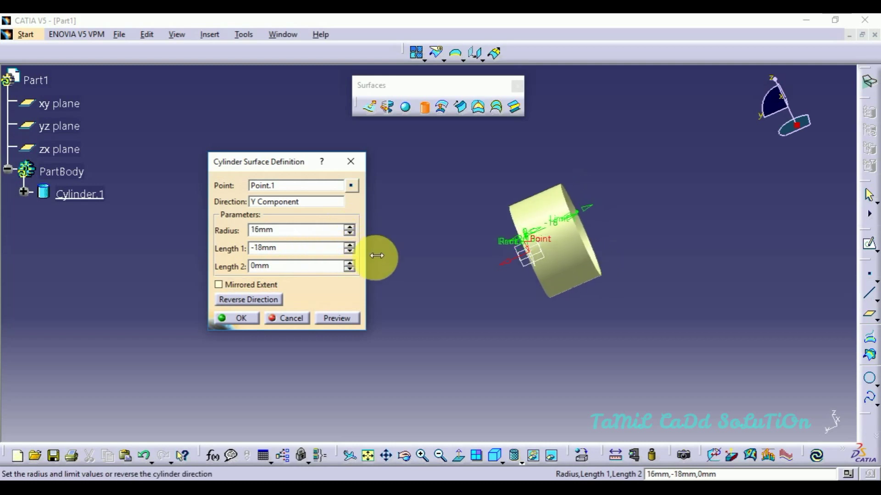
pyautogui.click(350, 247)
pyautogui.moveTo(362, 259); pyautogui.dragTo(410, 269)
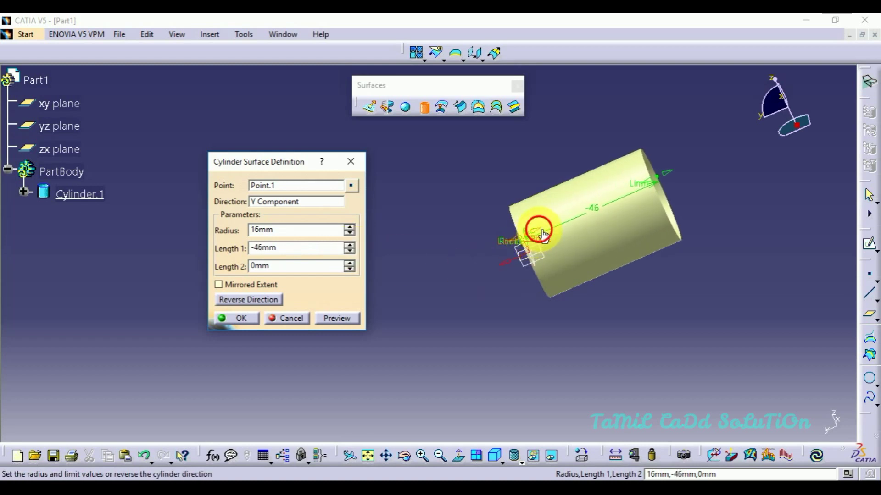
pyautogui.moveTo(537, 226); pyautogui.dragTo(564, 221)
# Try the reversed direction for the cylinder, switch back to the original direction, and inspect the surface from different angles
pyautogui.keyDown('ctrl'); pyautogui.moveTo(572, 298); pyautogui.dragTo(676, 226, button='middle'); pyautogui.keyUp('ctrl')
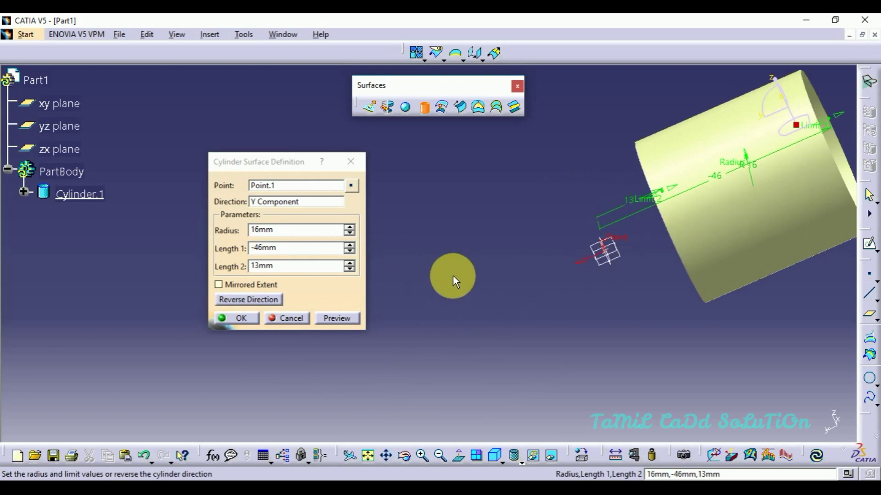
pyautogui.click(248, 299)
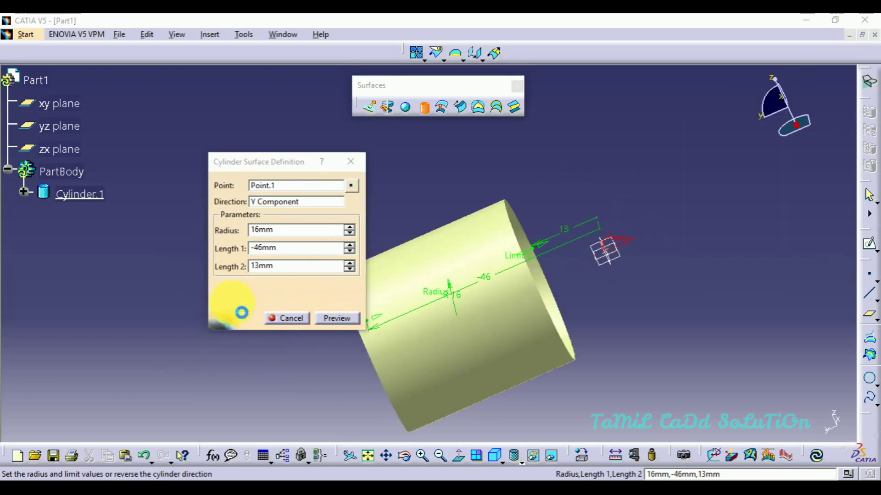
pyautogui.click(249, 299)
pyautogui.moveTo(425, 248); pyautogui.dragTo(557, 192, button='middle')
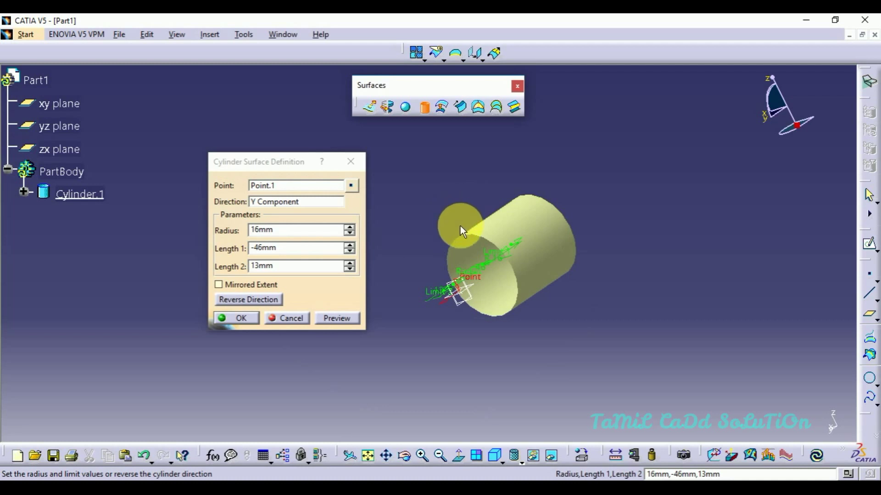
pyautogui.moveTo(461, 230); pyautogui.dragTo(505, 297, button='middle')
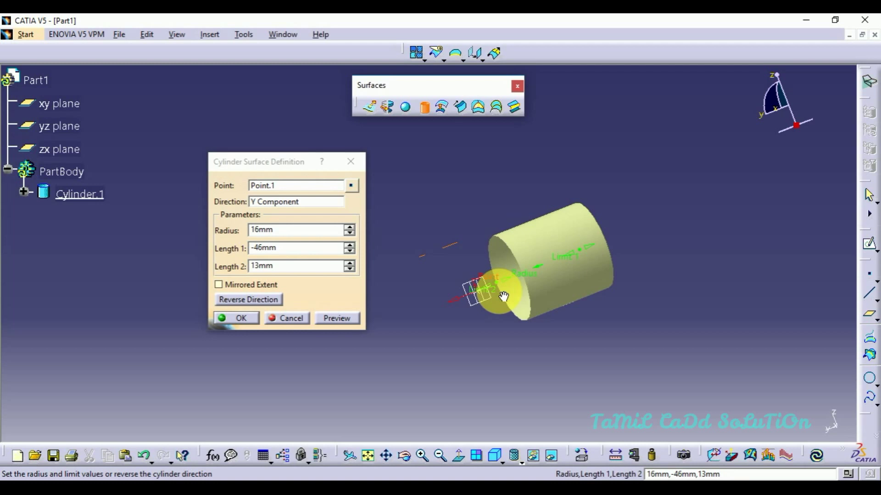
pyautogui.moveTo(503, 297); pyautogui.dragTo(501, 299, button='middle')
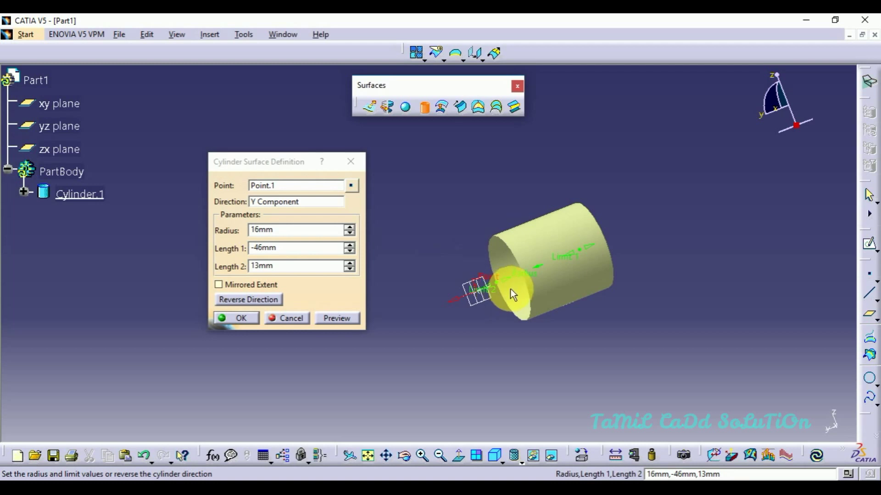